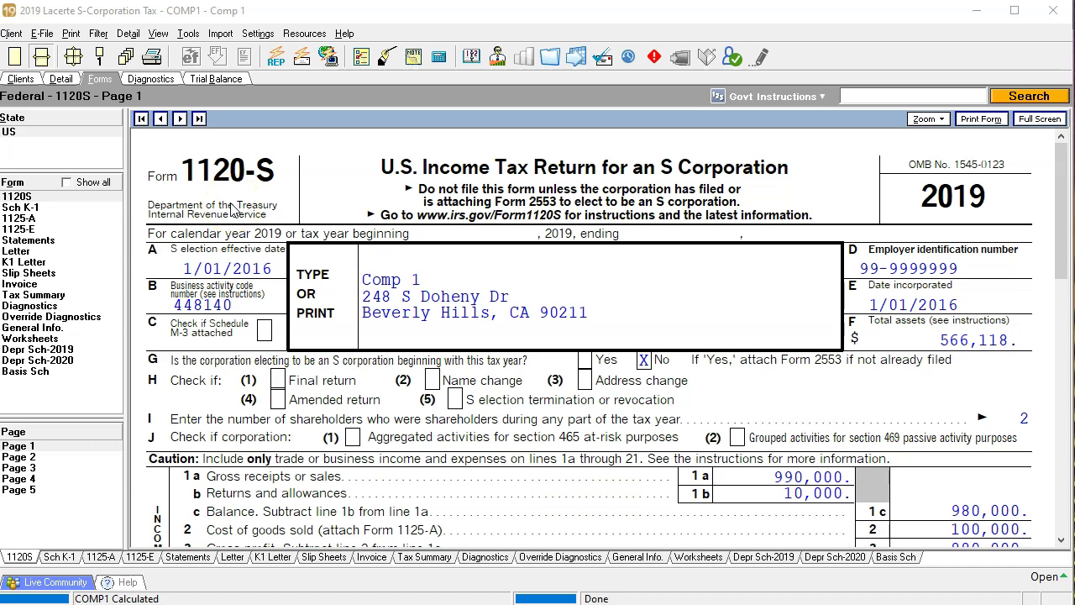
# Review the Schedule K totals on page 3, then display the first shareholder's Schedule K-1.
pyautogui.click(73, 468)
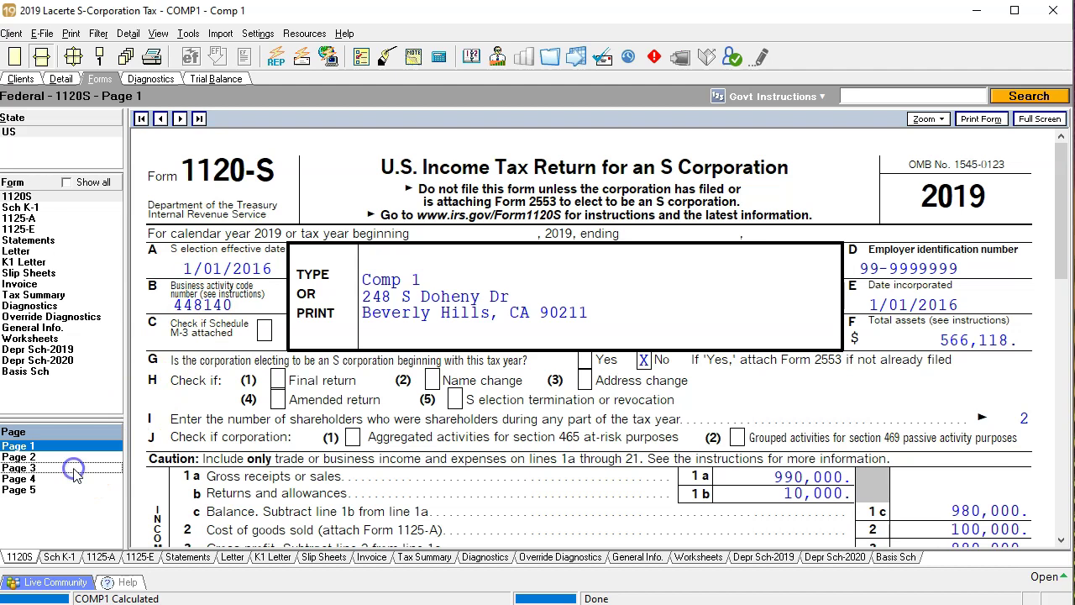
pyautogui.scroll(-3, 383, 401)
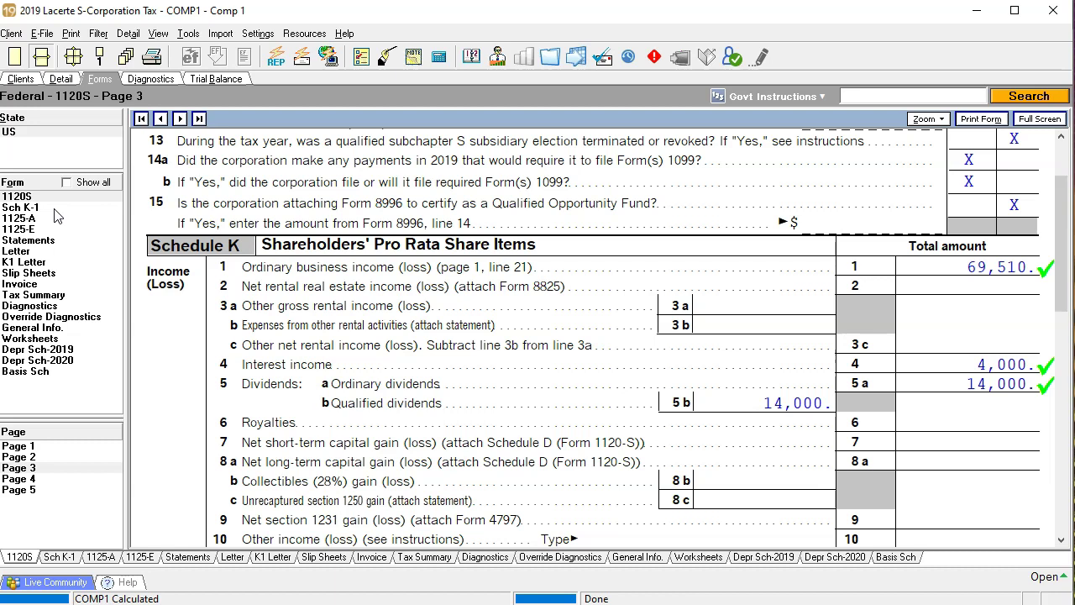
pyautogui.click(50, 446)
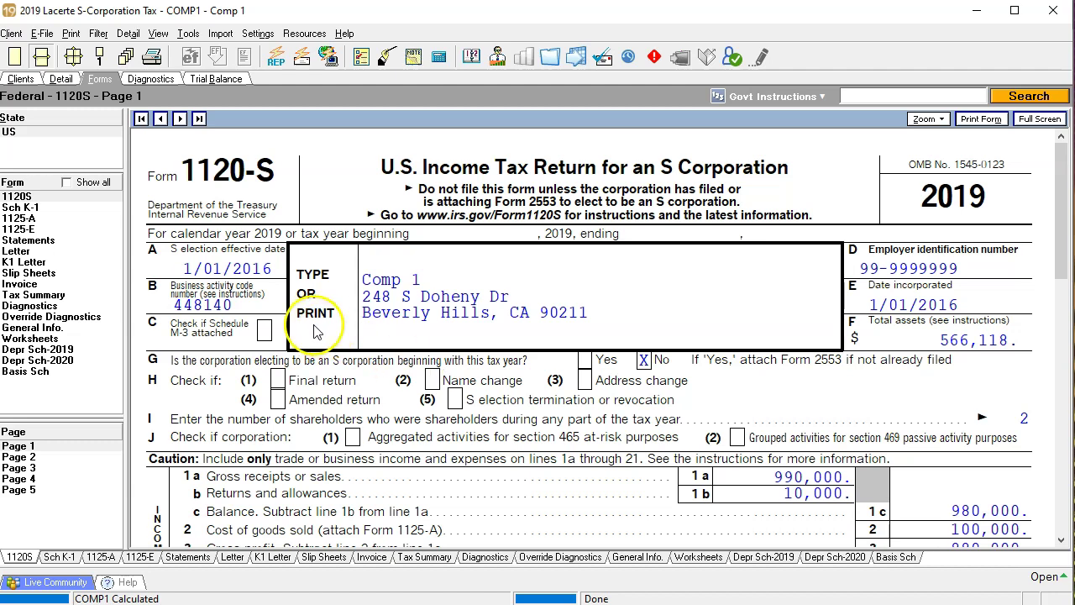
pyautogui.click(42, 206)
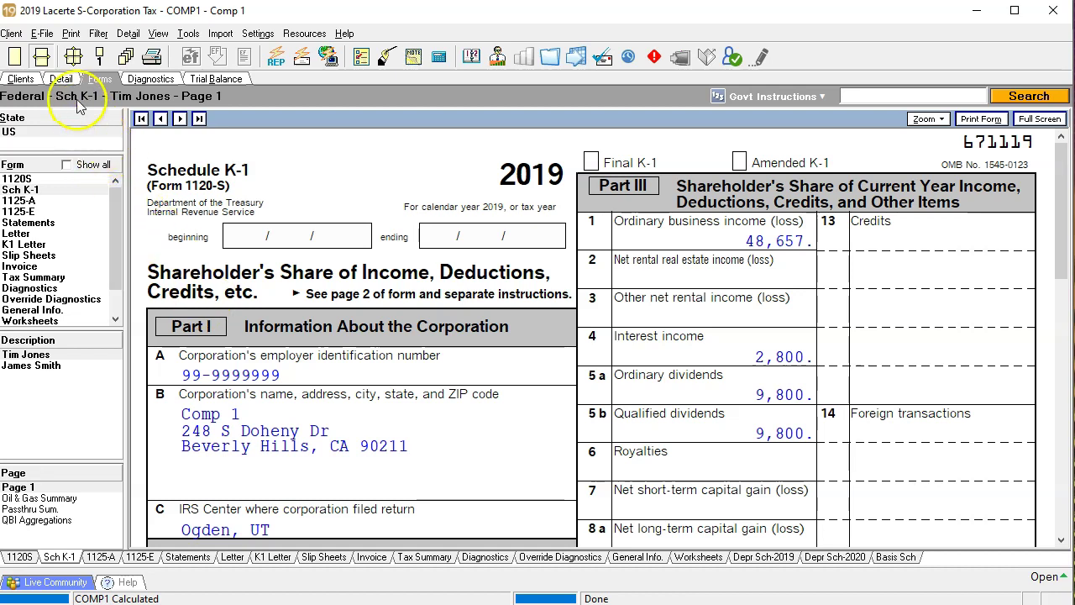
pyautogui.click(61, 80)
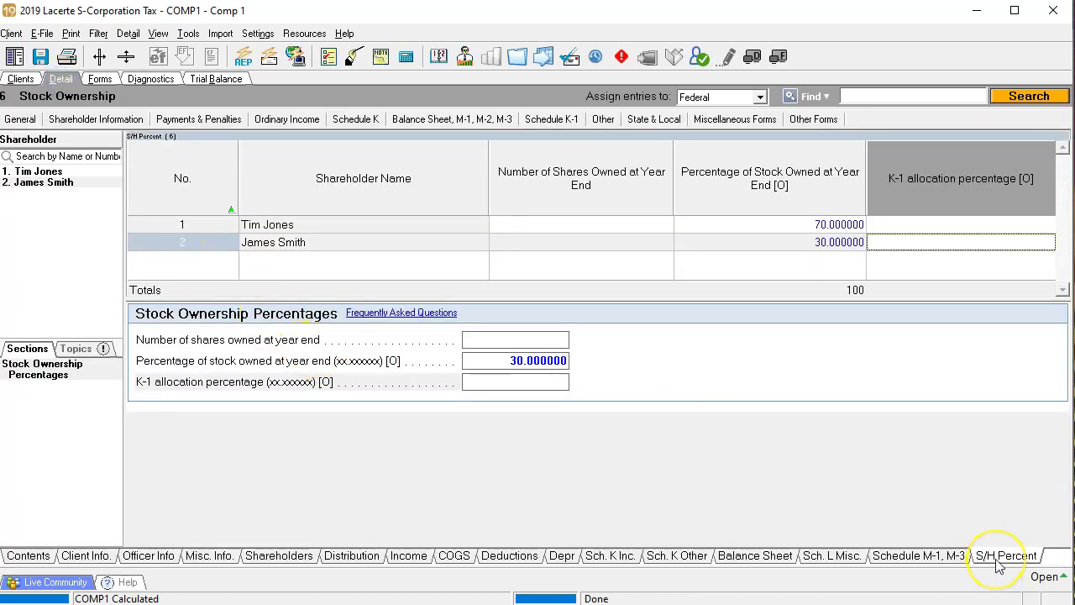
pyautogui.click(804, 225)
pyautogui.press('Tab')
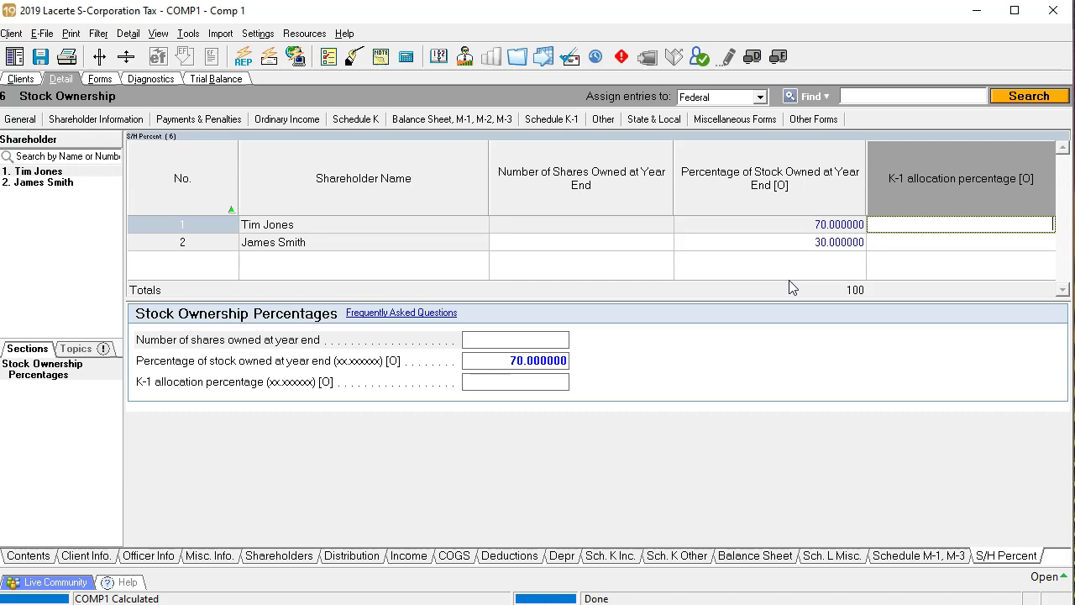
pyautogui.click(788, 231)
pyautogui.click(798, 265)
pyautogui.click(99, 79)
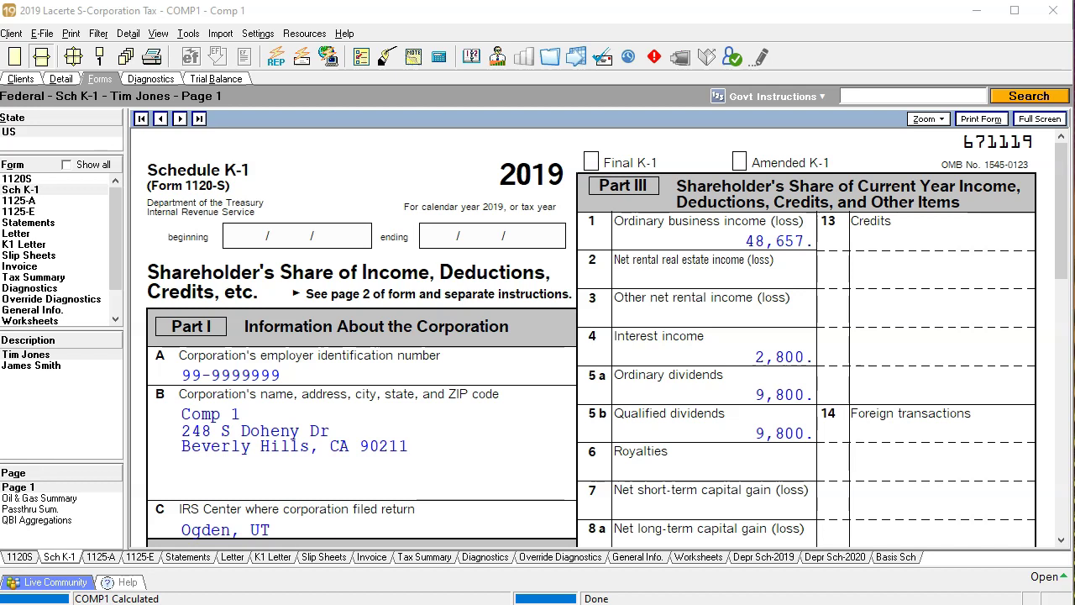
# Bring up Windows Calculator and position it over the middle of the K-1 form.
pyautogui.click(451, 449)
pyautogui.scroll(-3, 451, 453)
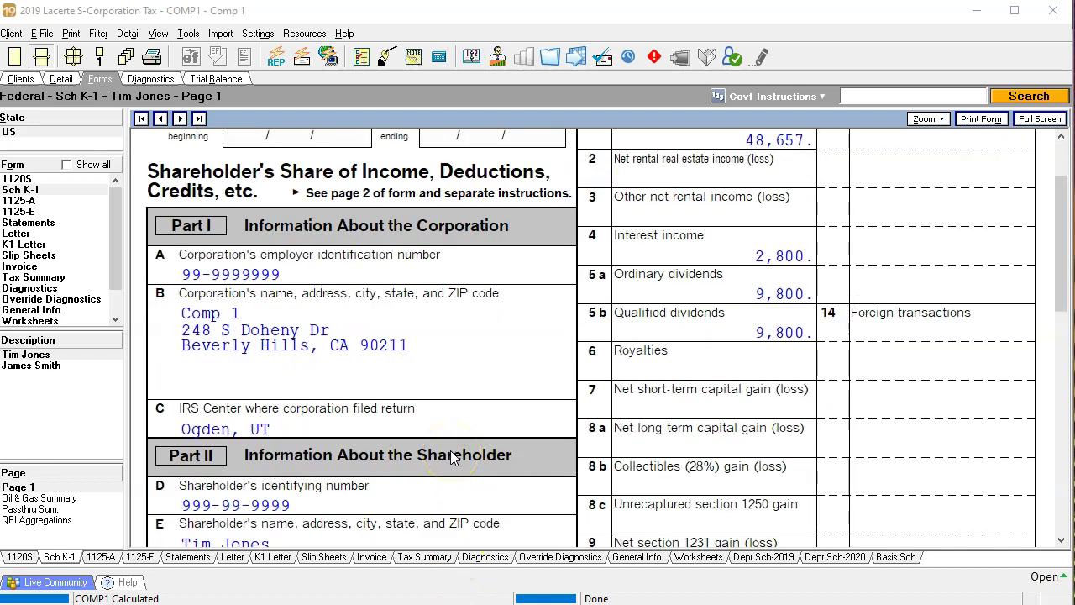
pyautogui.scroll(-3, 451, 453)
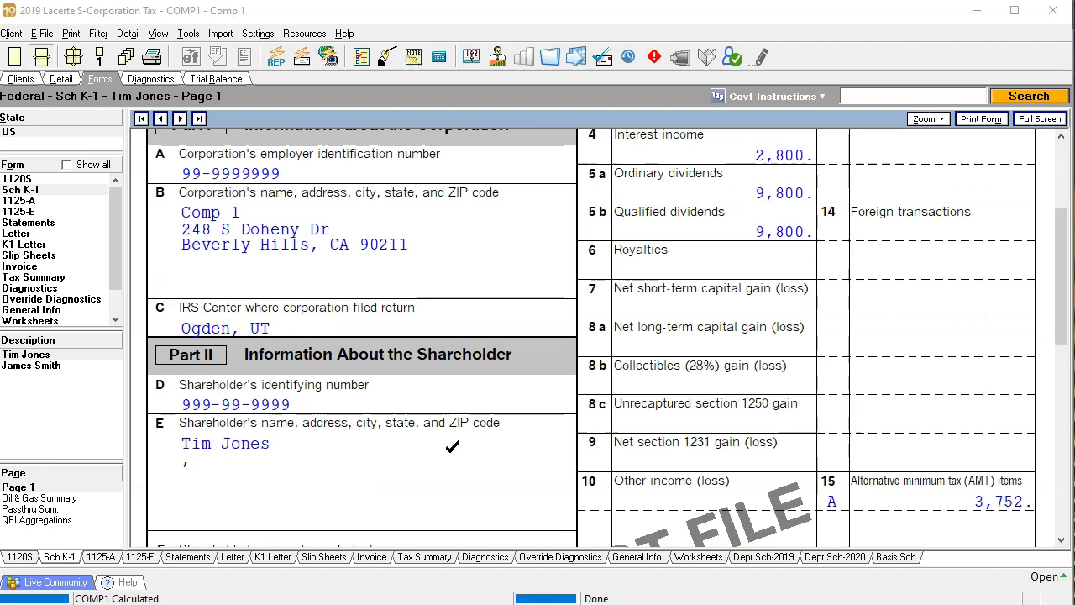
pyautogui.scroll(3, 452, 446)
pyautogui.scroll(3, 452, 446)
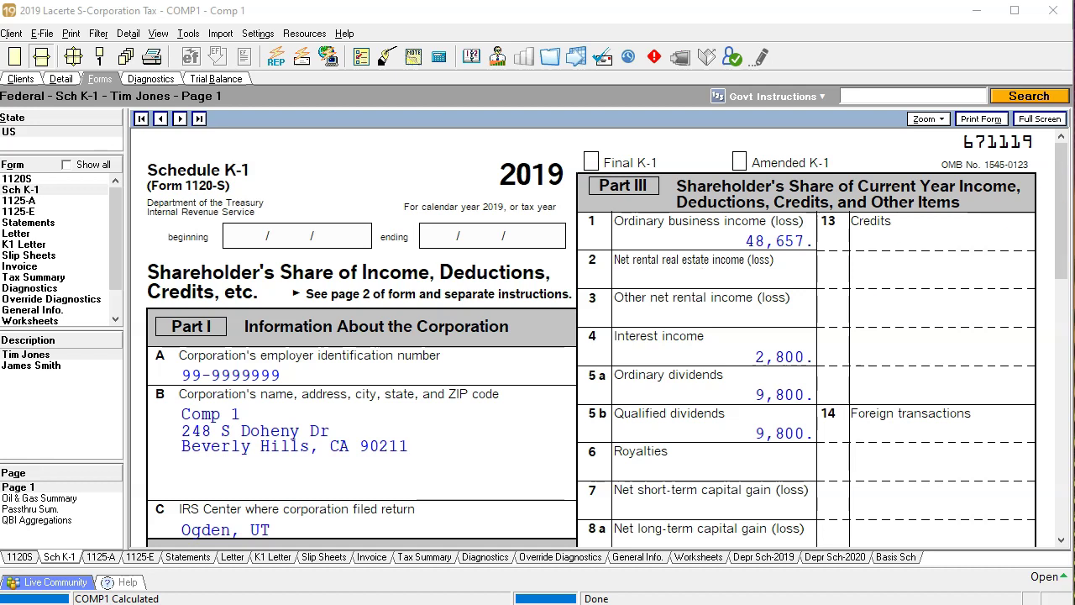
pyautogui.moveTo(991, 144); pyautogui.dragTo(355, 157)
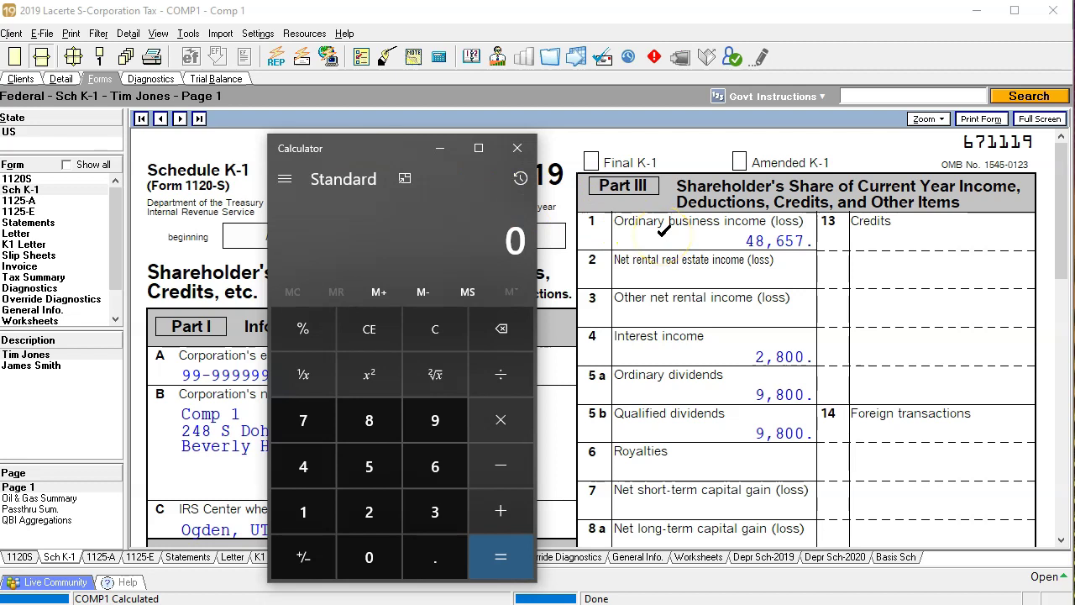
# Divide the K-1's 48,657 ordinary income by 0.7 to get 69,510.
pyautogui.write('48,657')
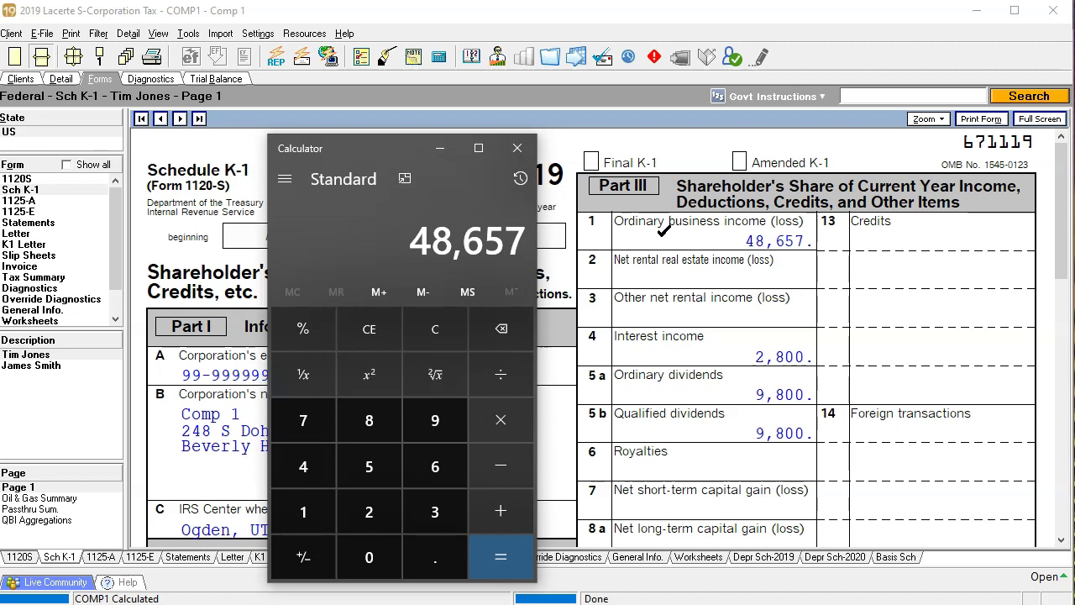
pyautogui.click(500, 375)
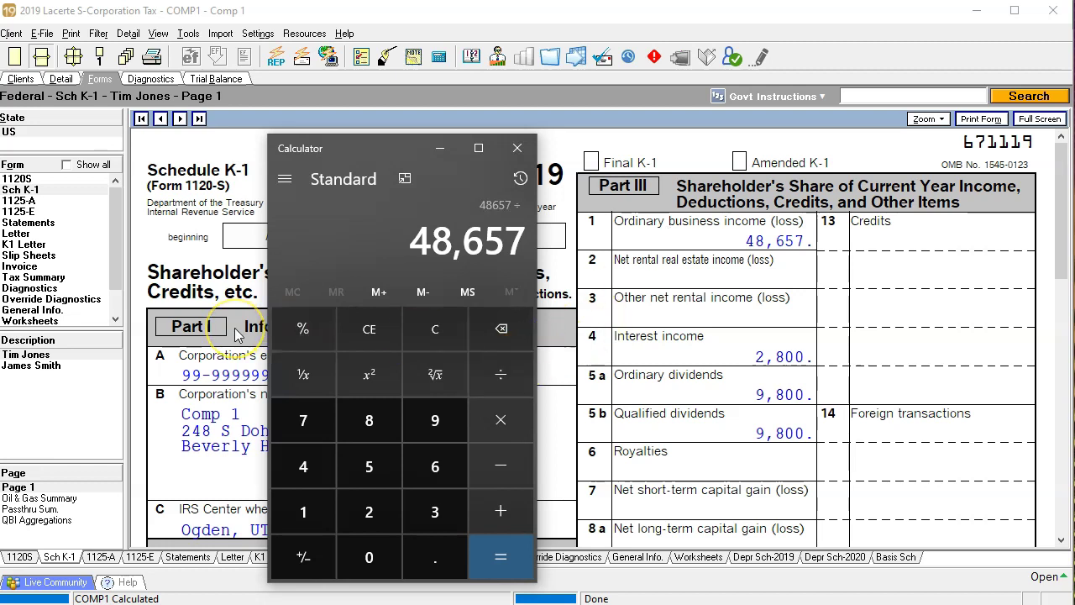
pyautogui.press('.')
pyautogui.write('7')
pyautogui.press('Return')
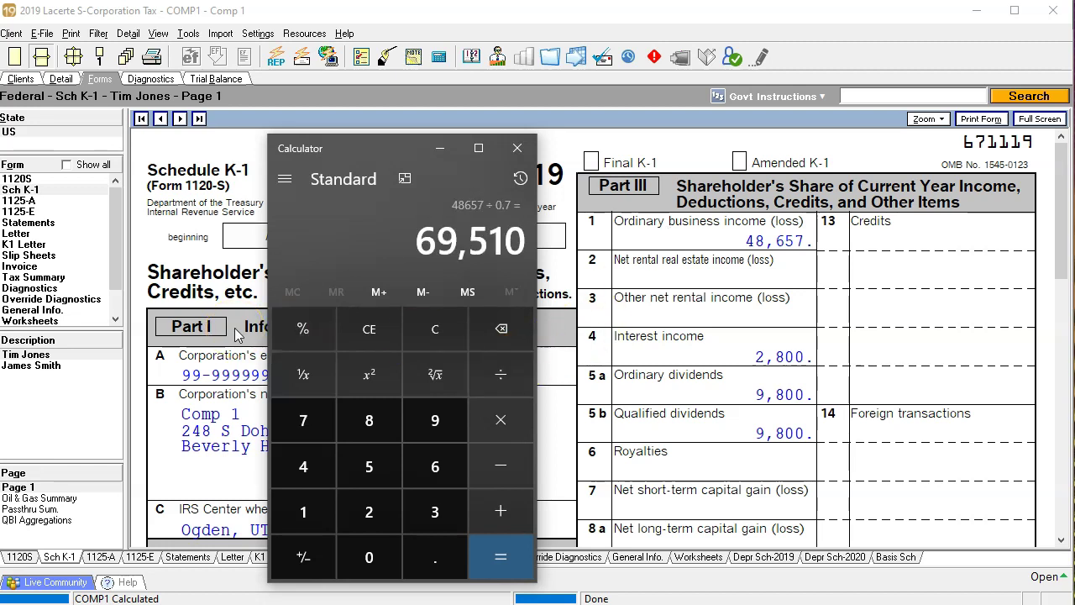
pyautogui.click(434, 329)
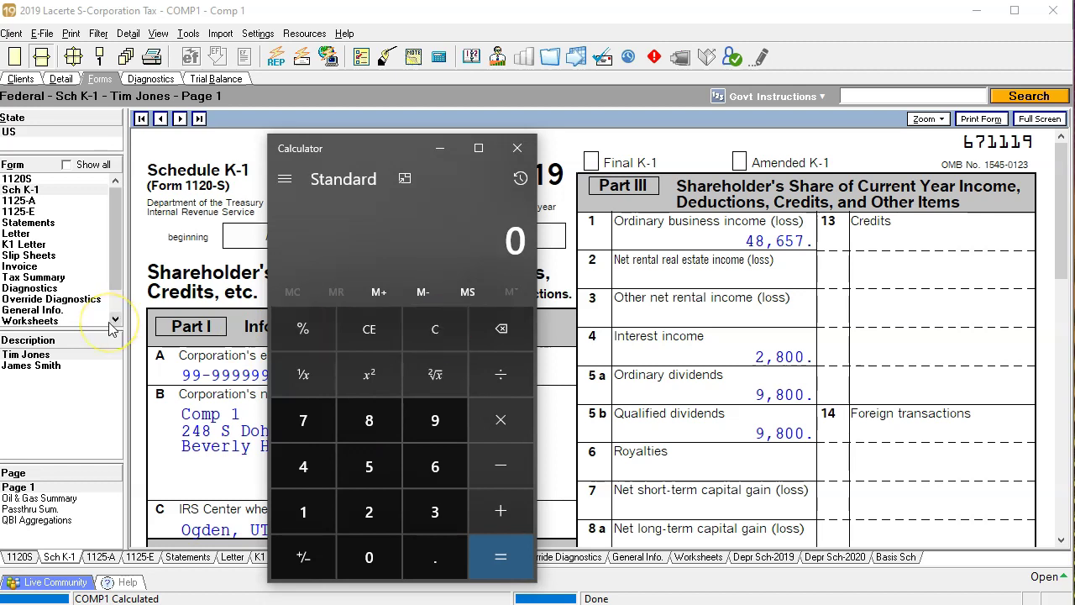
pyautogui.write('48657 ÷ 0')
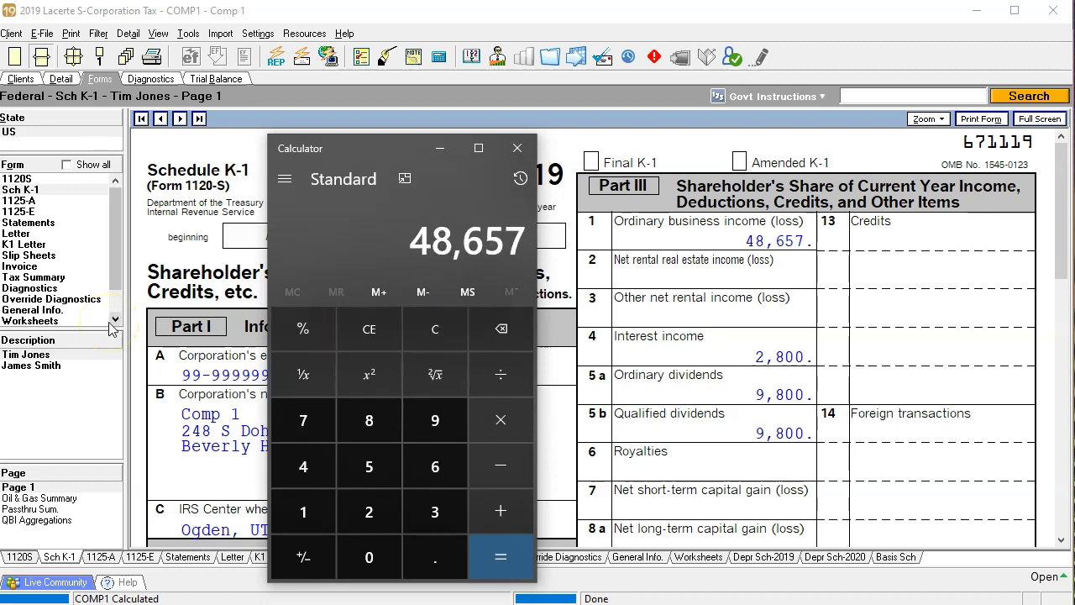
pyautogui.write('.7')
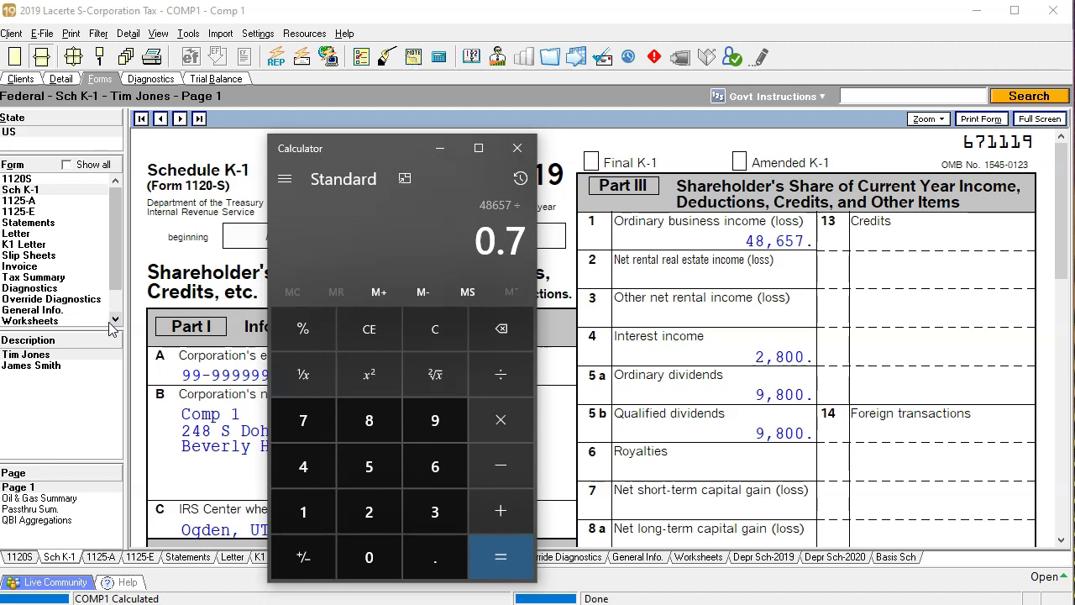
pyautogui.press('Return')
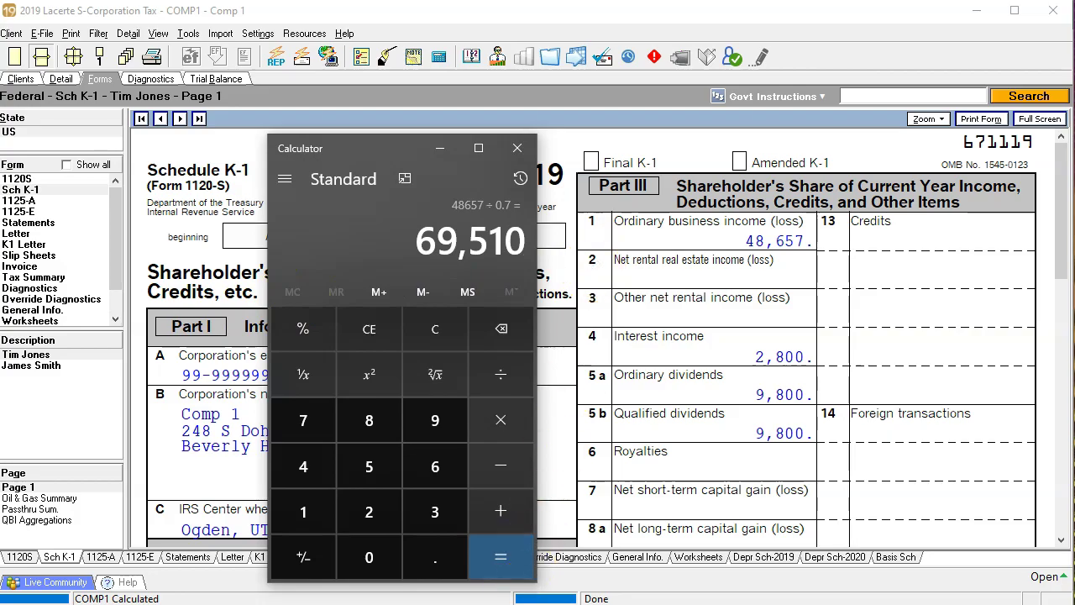
# Confirm Excel cell Q50 on sheet C13 shows (69,510) from =SUM(Q19:Q40), then return to Lacerte.
pyautogui.scroll(-2, 608, 470)
pyautogui.scroll(-3, 608, 470)
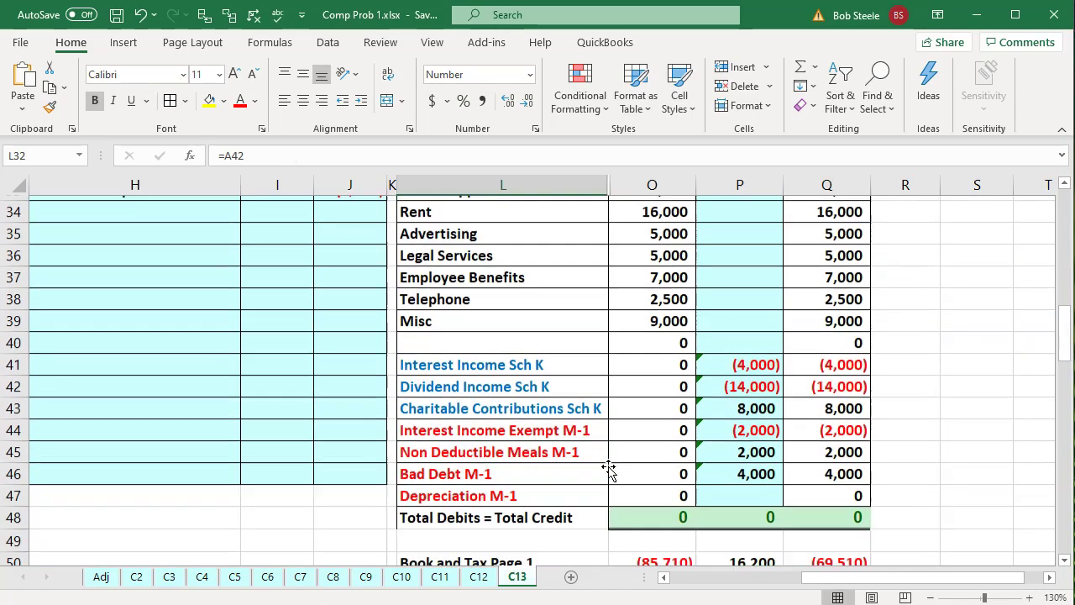
pyautogui.scroll(-1, 608, 470)
pyautogui.click(806, 469)
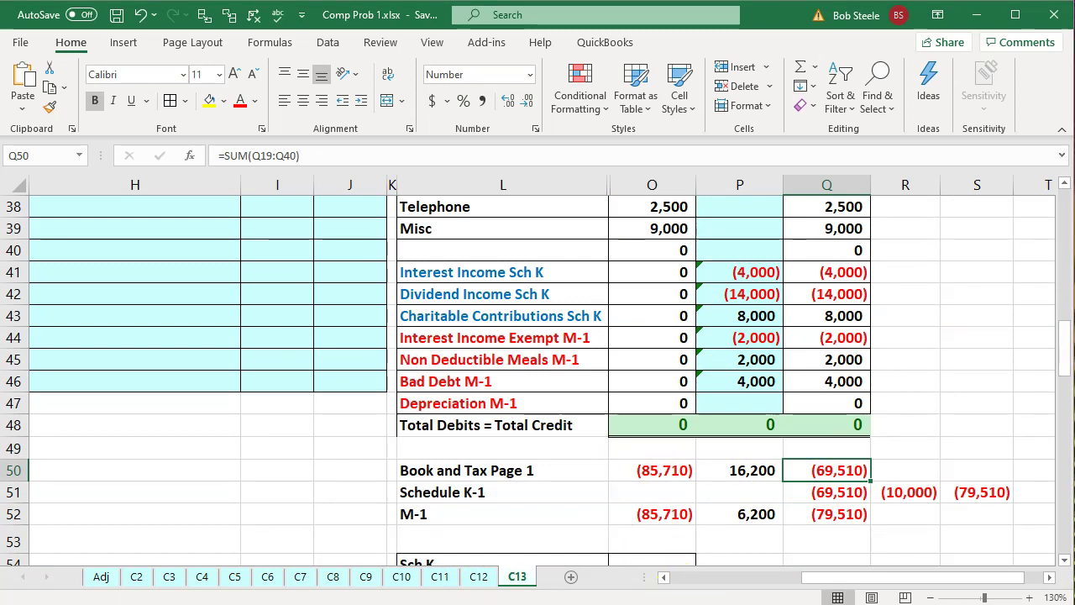
pyautogui.click(682, 592)
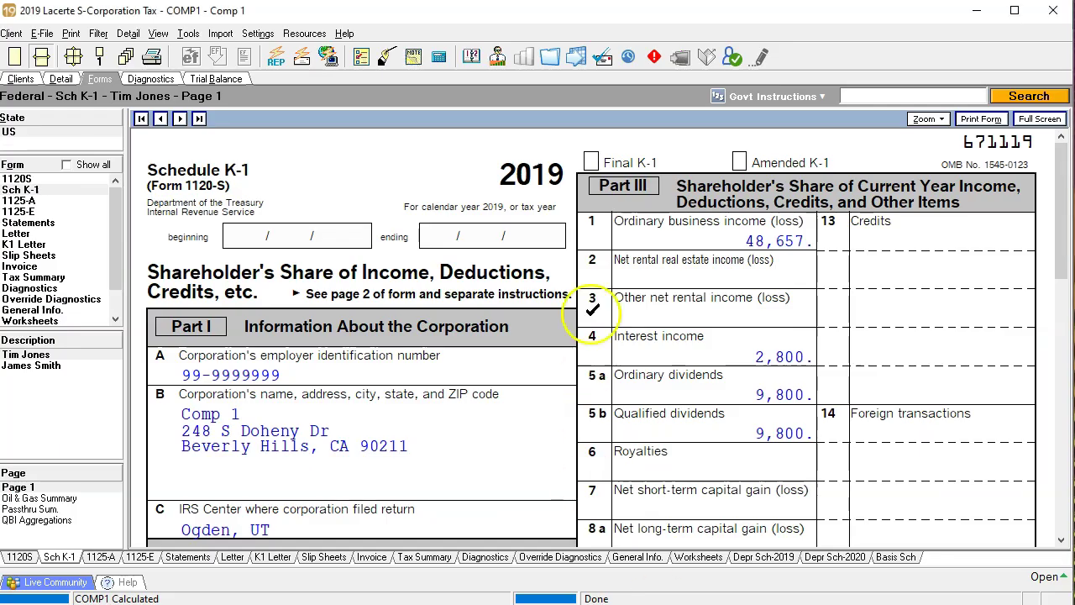
# Look over page 1 of Form 1120-S, then return to the first shareholder's K-1.
pyautogui.click(17, 179)
pyautogui.scroll(-1, 571, 285)
pyautogui.scroll(-2, 644, 300)
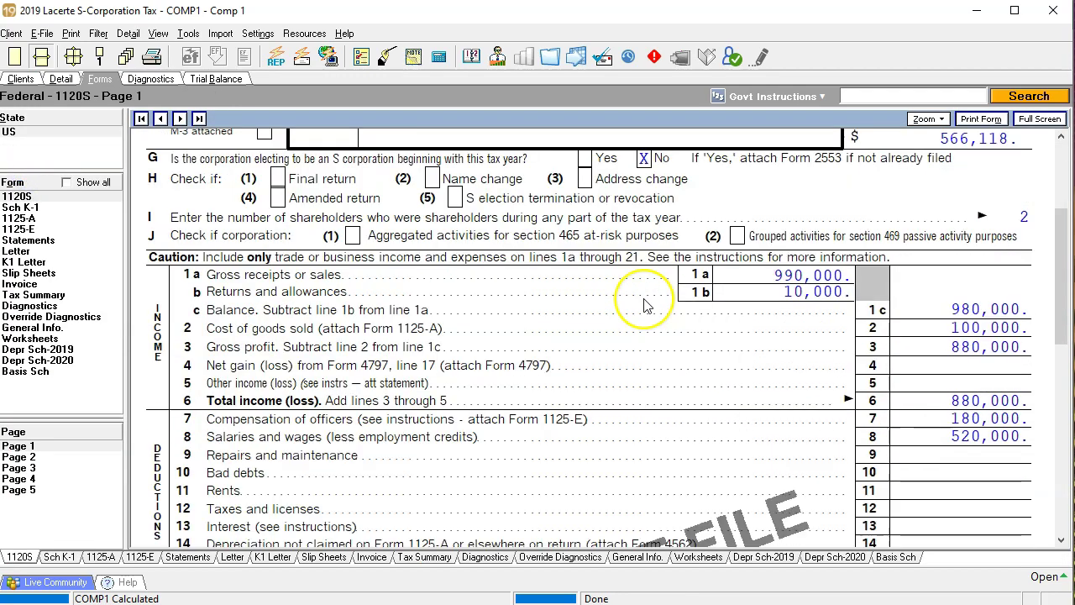
pyautogui.scroll(-2, 647, 305)
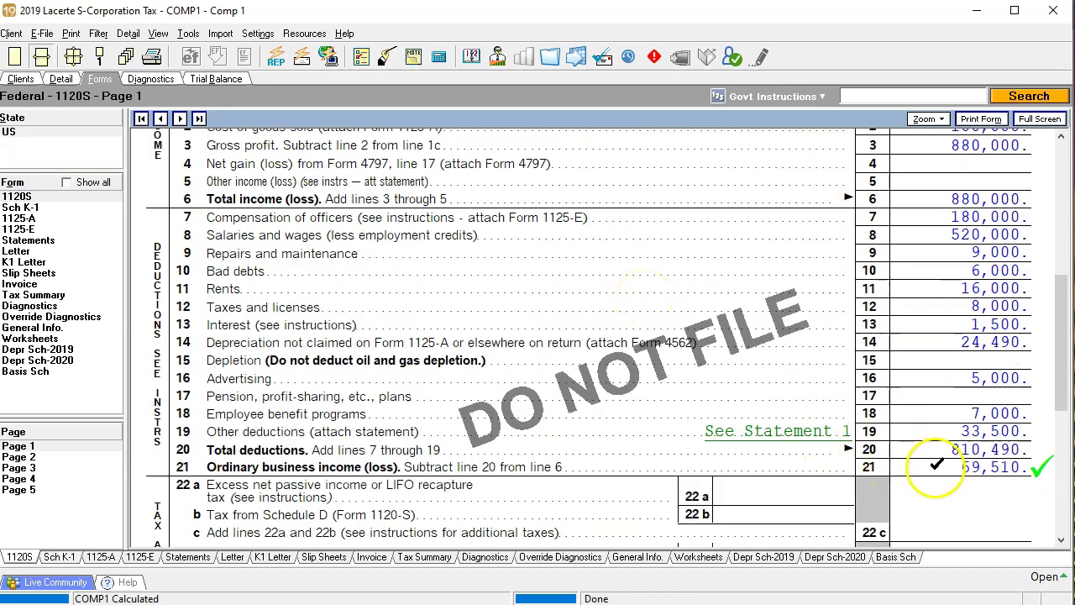
pyautogui.click(59, 198)
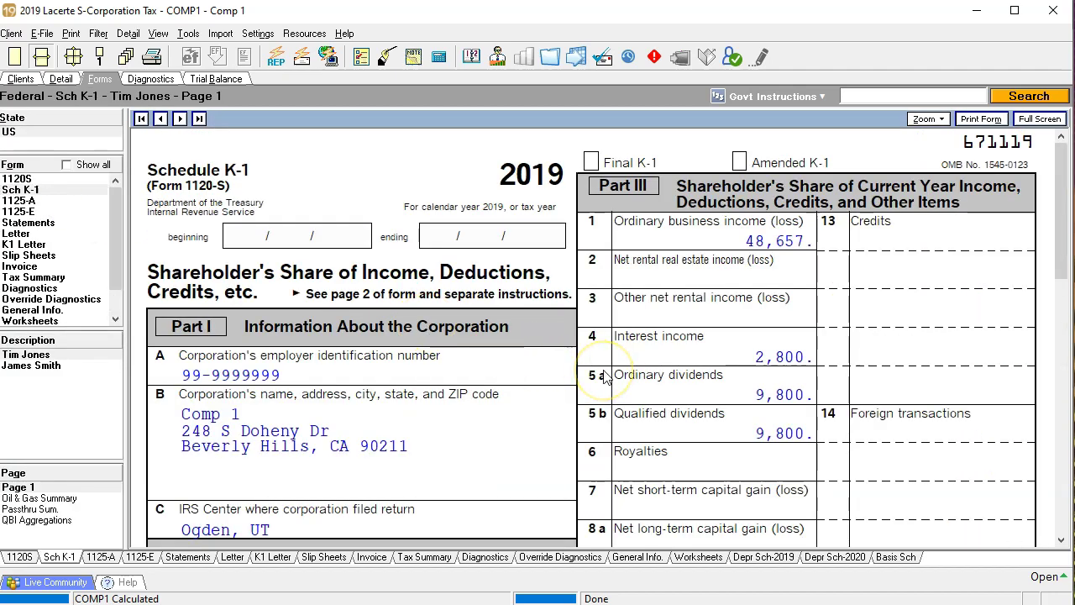
# Divide the K-1's 2,800 interest by 0.7 to get 4,000, then switch to Excel.
pyautogui.click(907, 263)
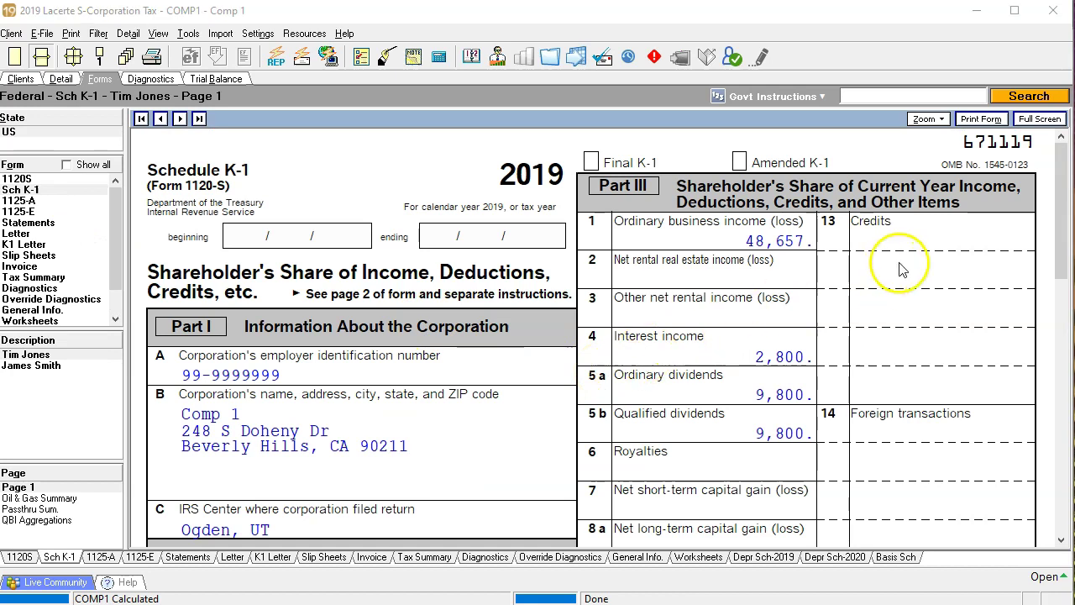
pyautogui.moveTo(624, 122); pyautogui.dragTo(400, 122)
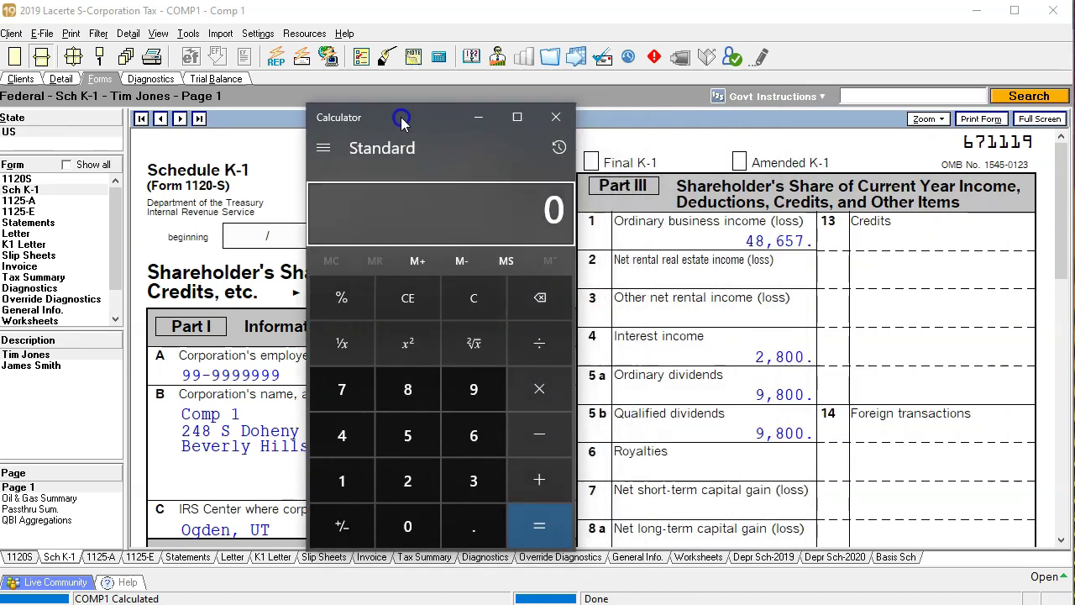
pyautogui.write('28')
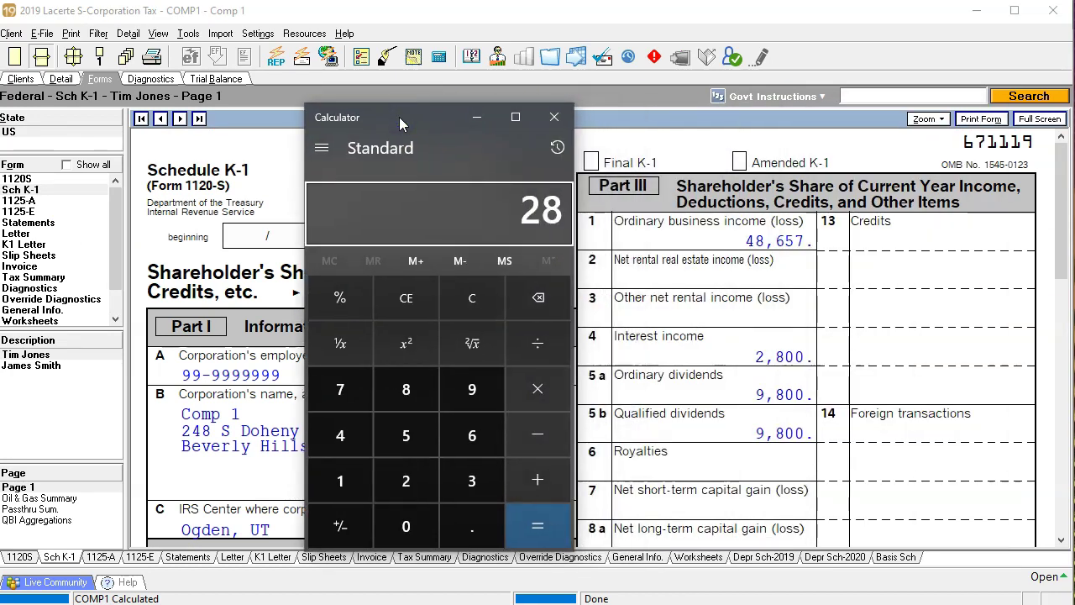
pyautogui.write('00*')
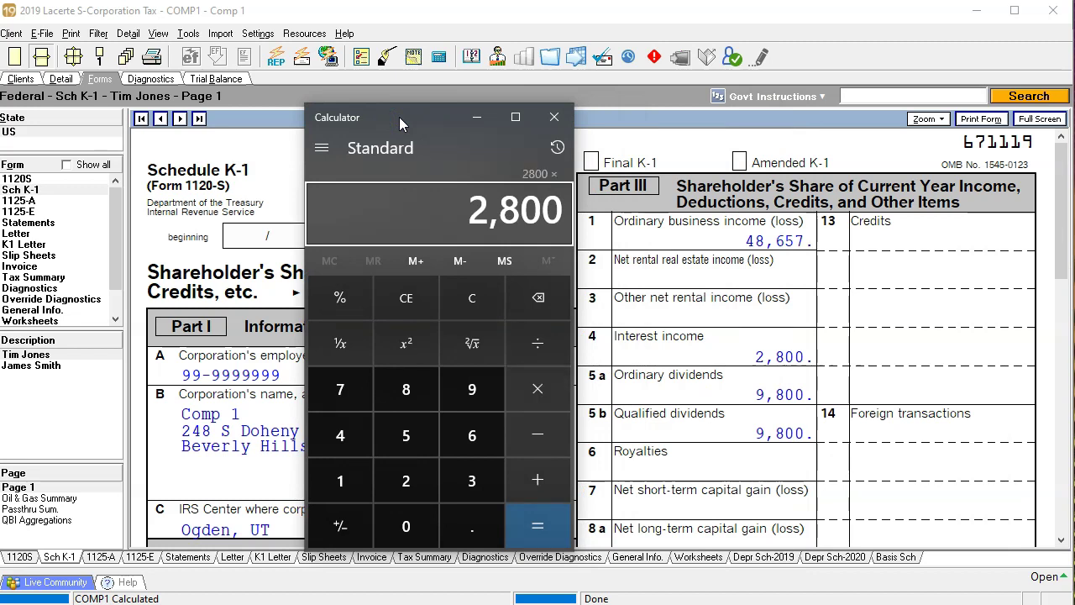
pyautogui.write('/.7')
pyautogui.press('Return')
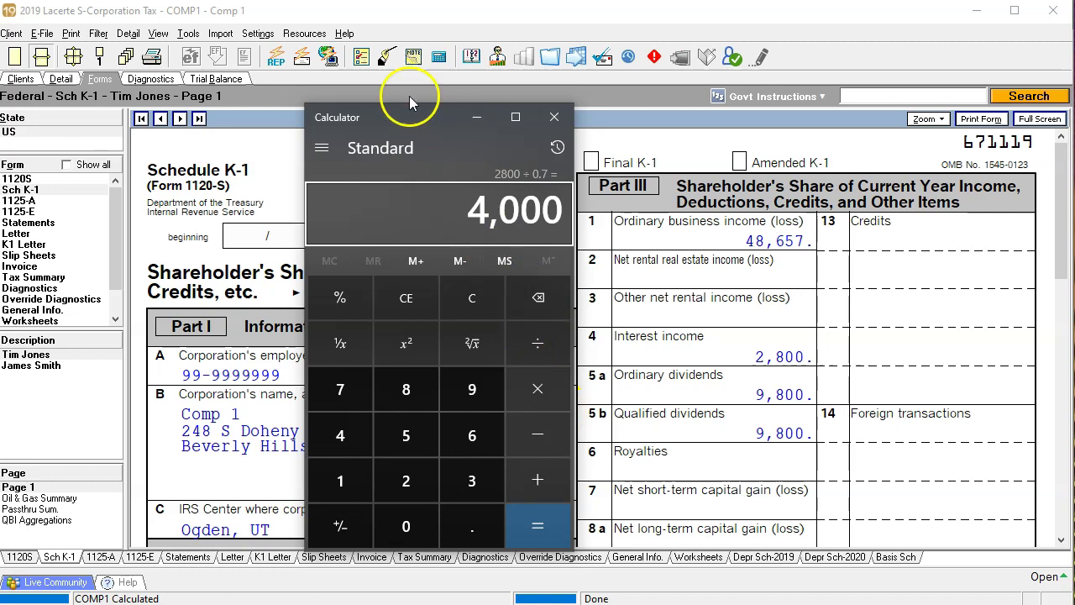
pyautogui.click(476, 117)
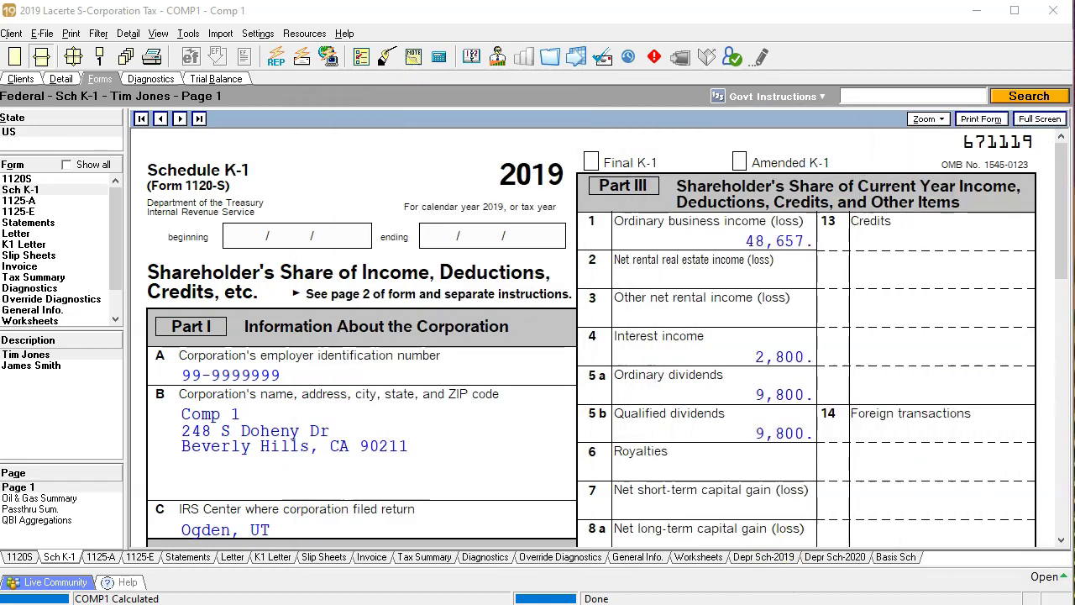
pyautogui.hotkey('alt', 'Tab')
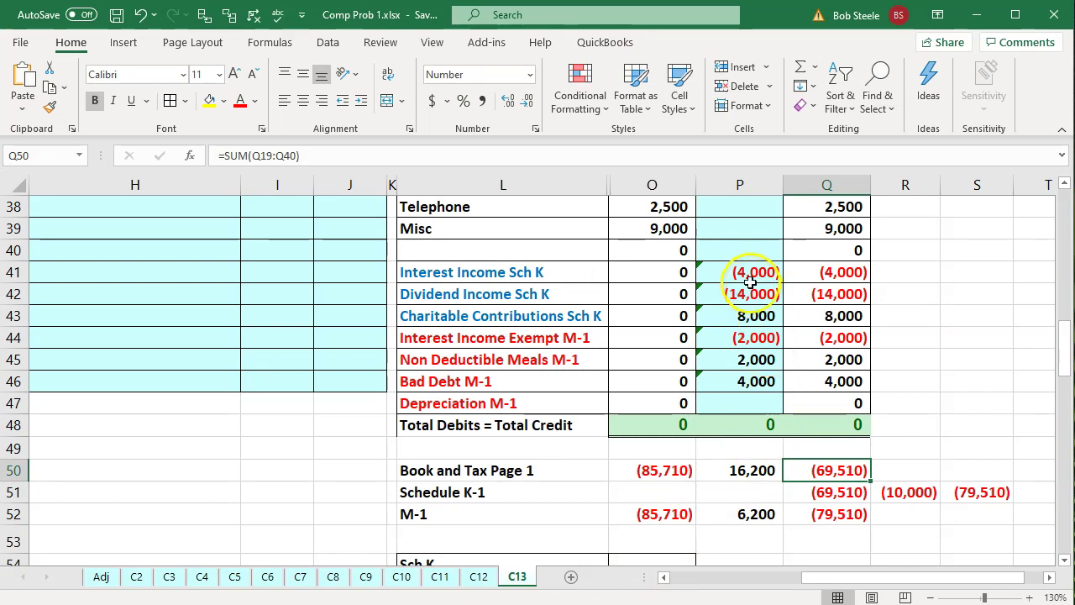
# Check Excel cell Q41's (4,000) interest income total, =SUM(O41:P41).
pyautogui.click(828, 271)
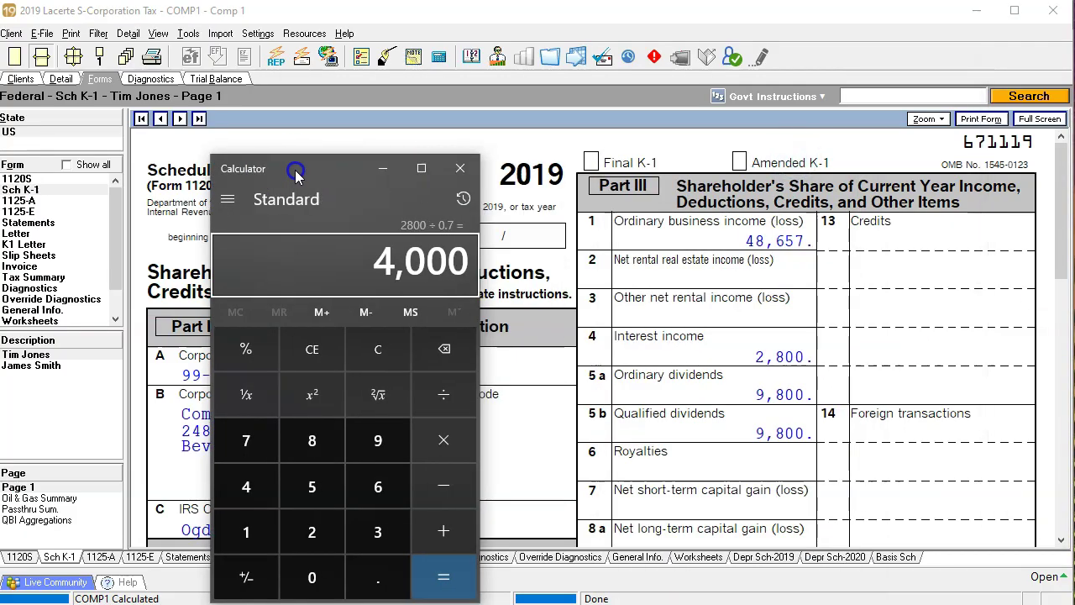
# Divide the 9,800 dividends by 0.7 to get 14,000, matching Excel's (14,000) in P42.
pyautogui.click(396, 346)
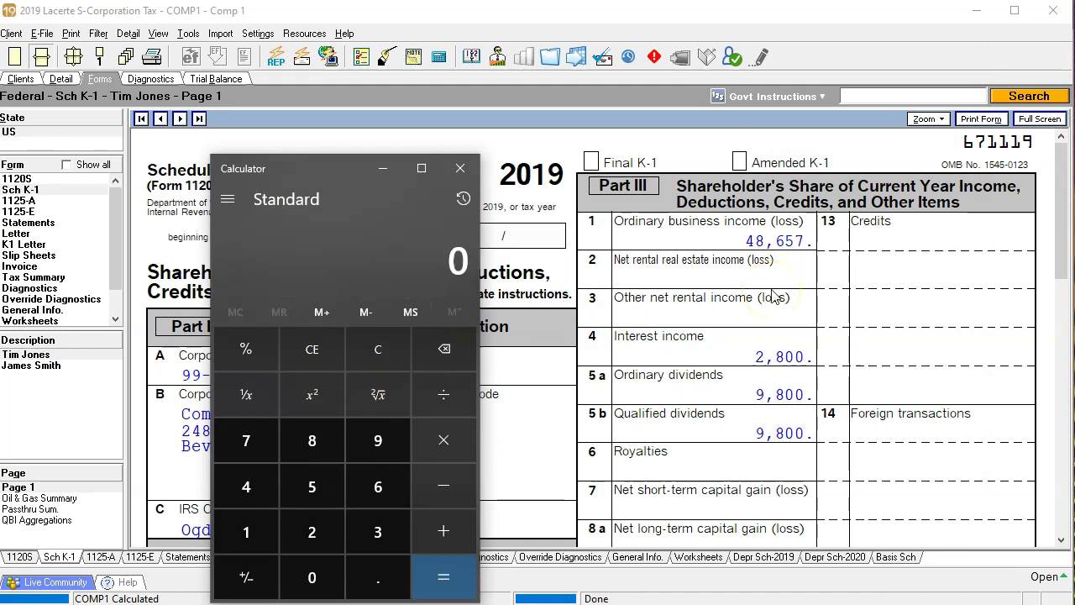
pyautogui.write('9,8')
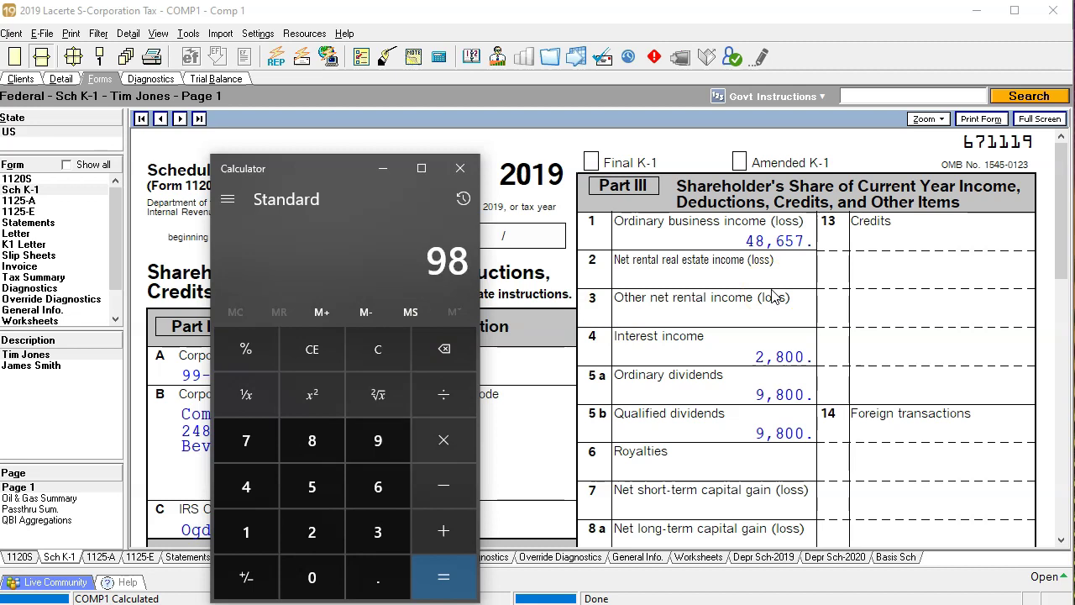
pyautogui.write('00')
pyautogui.press('/')
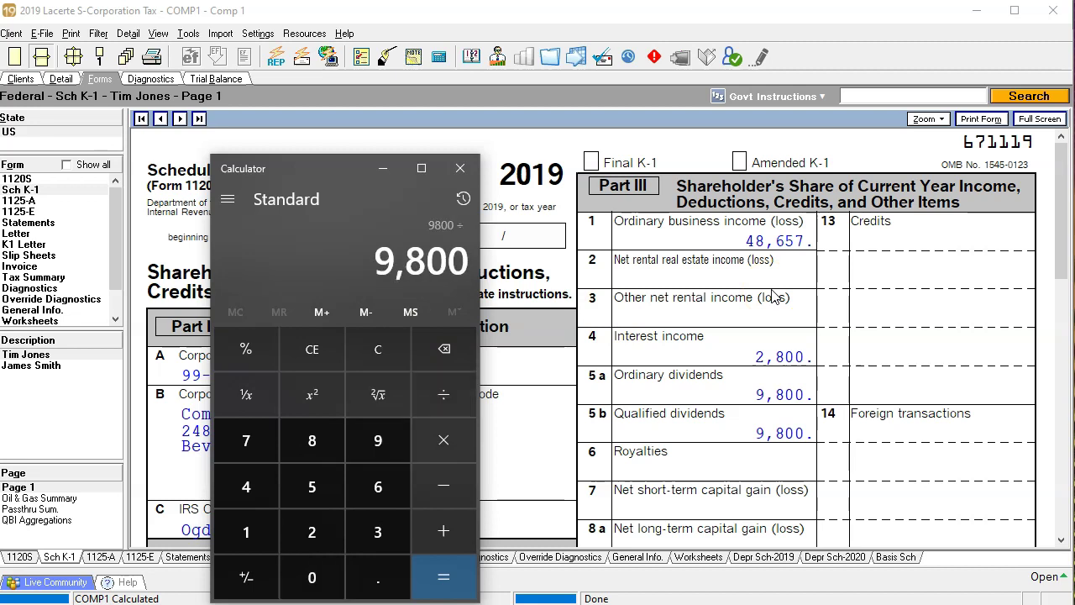
pyautogui.write('.7')
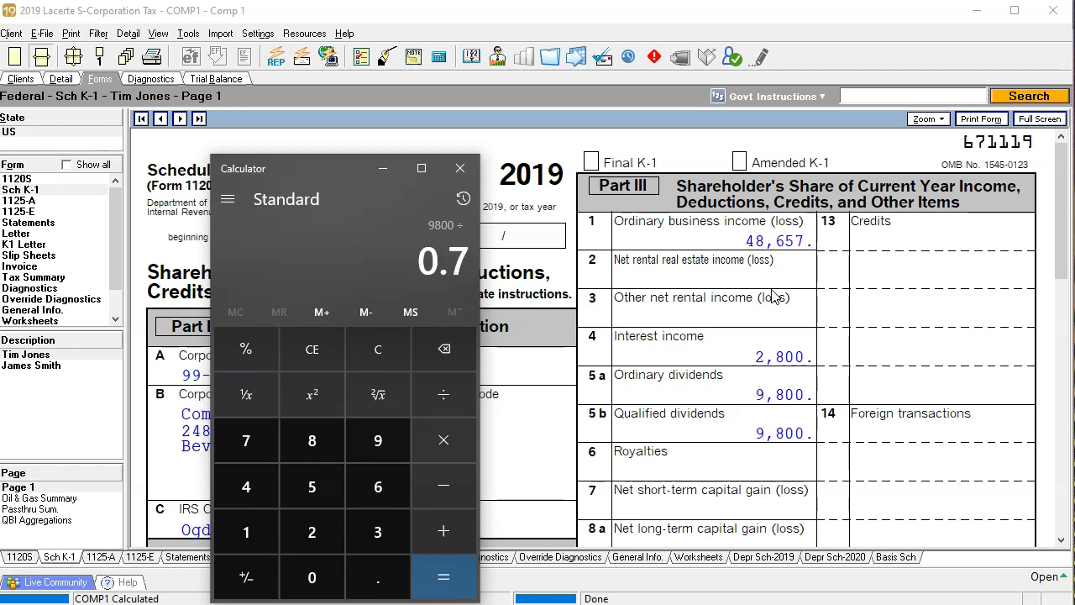
pyautogui.press('Return')
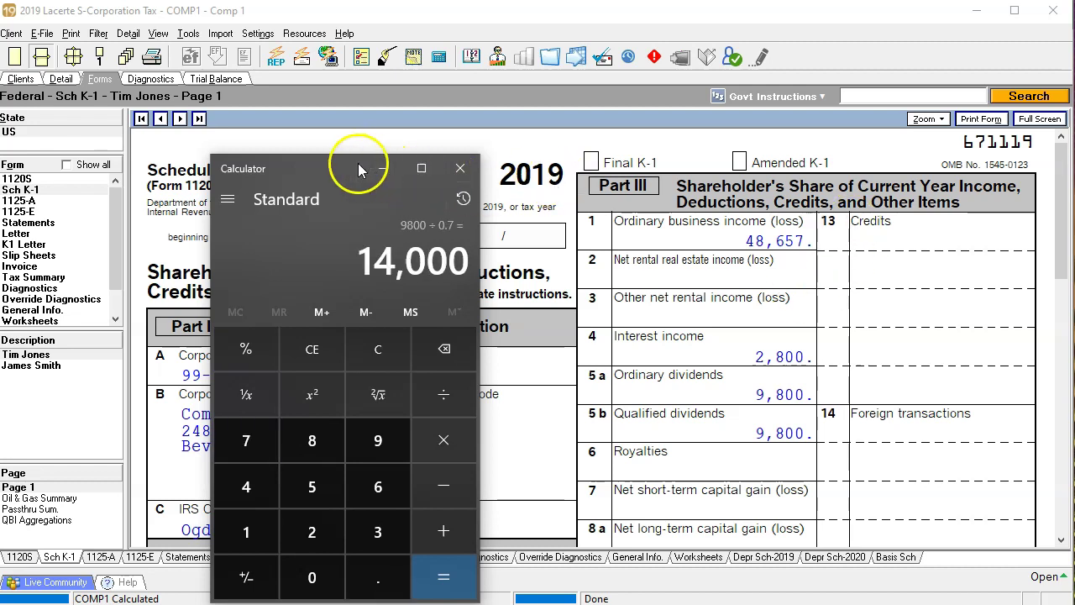
pyautogui.moveTo(300, 168); pyautogui.dragTo(1071, 174)
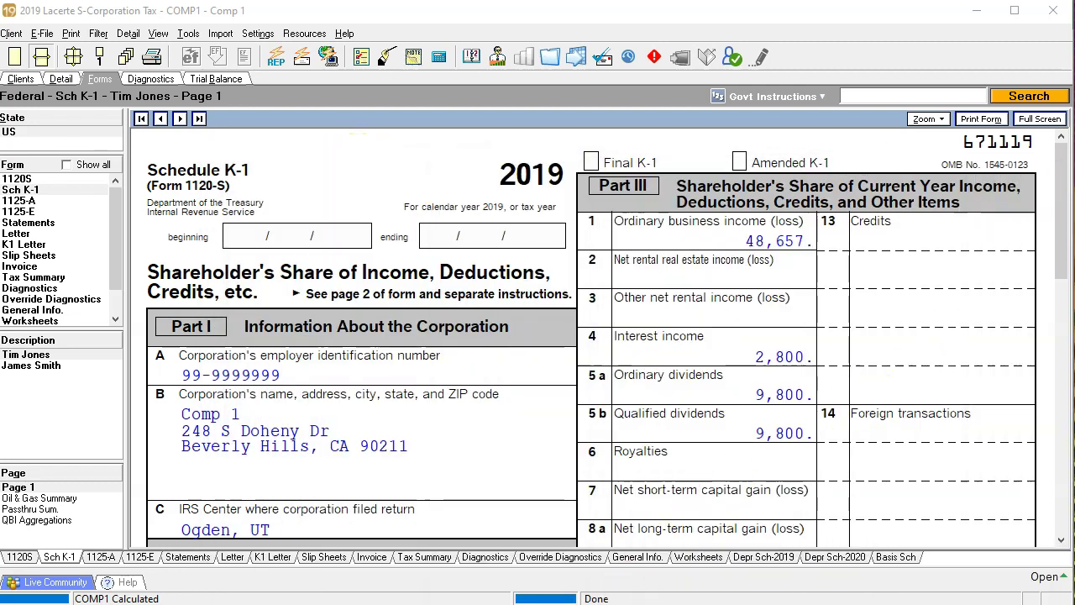
pyautogui.hotkey('alt', 'Tab')
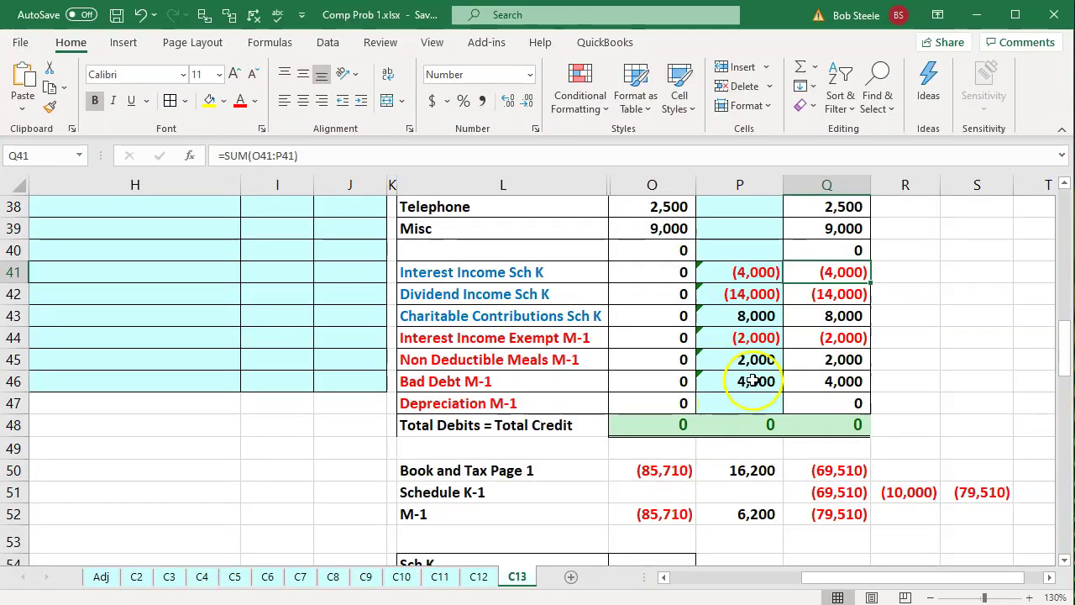
pyautogui.click(734, 287)
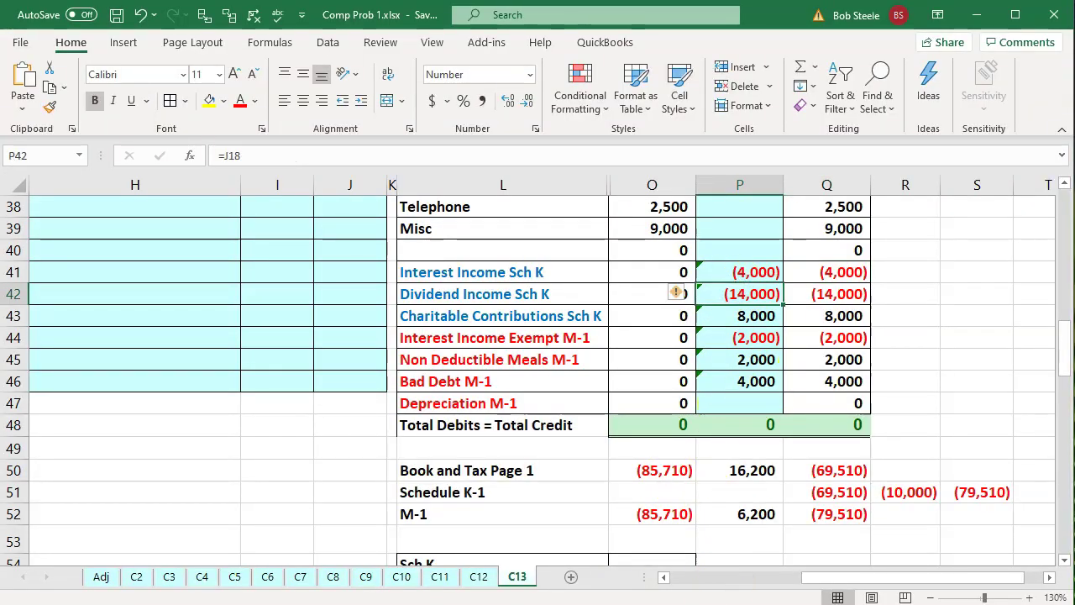
pyautogui.hotkey('alt', 'Tab')
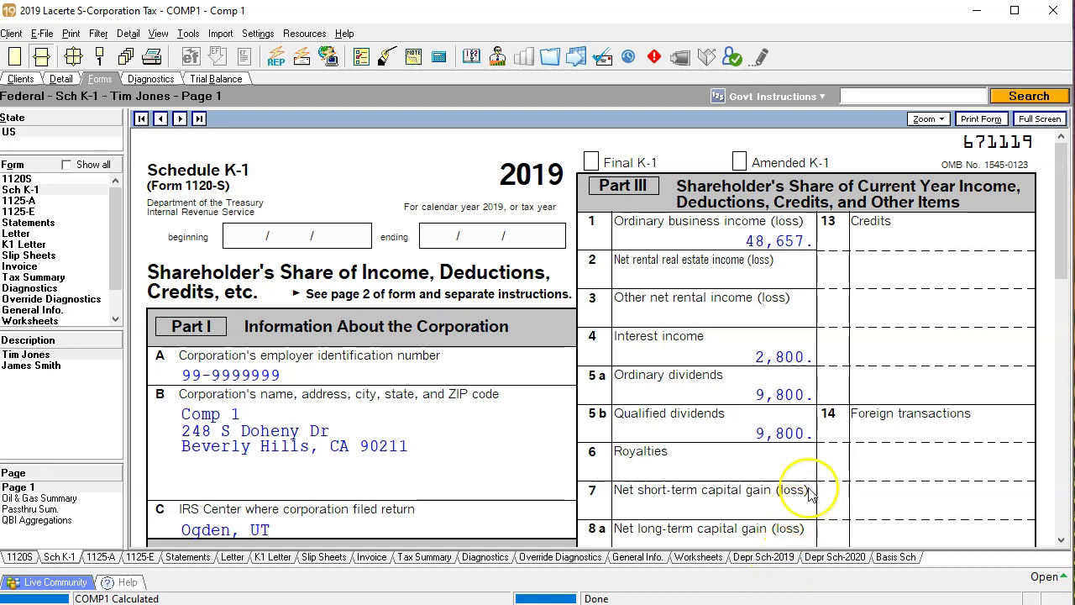
# Scroll the K-1 down to line 15's 3,752 AMT code A amount.
pyautogui.scroll(-5, 842, 409)
pyautogui.scroll(-1, 842, 403)
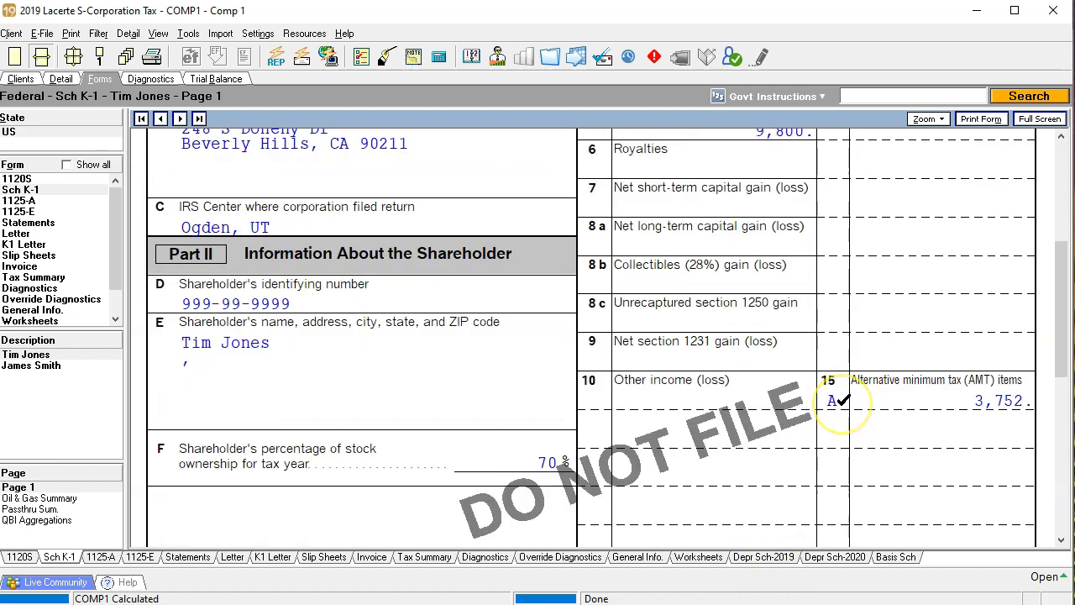
pyautogui.click(884, 398)
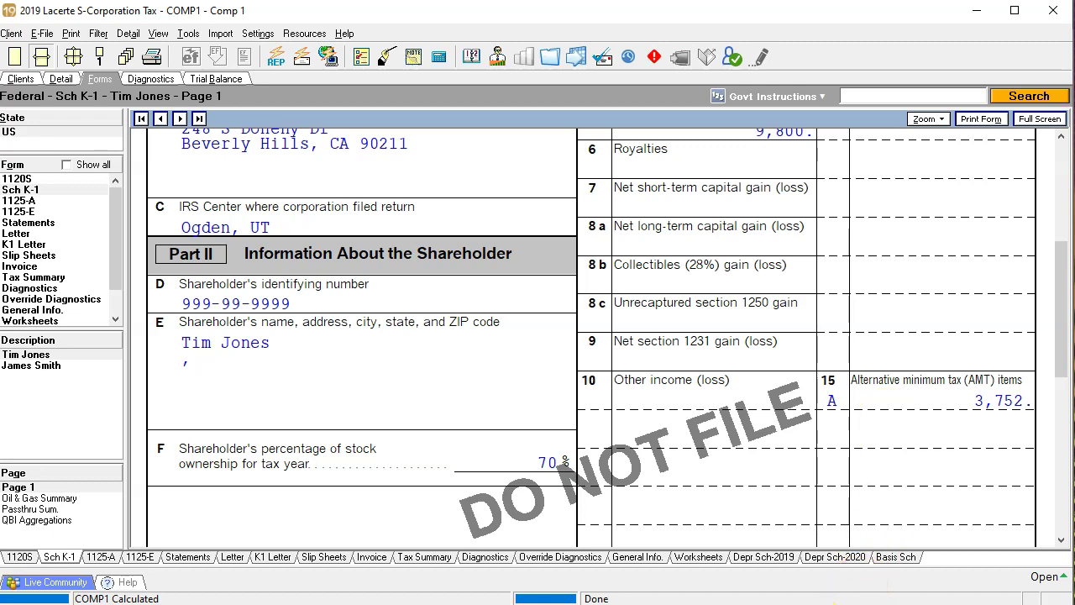
# Browse f1120ssk.pdf's code list to items 15–17, where code A is post-1986 depreciation adjustment.
pyautogui.hotkey('alt', 'Tab')
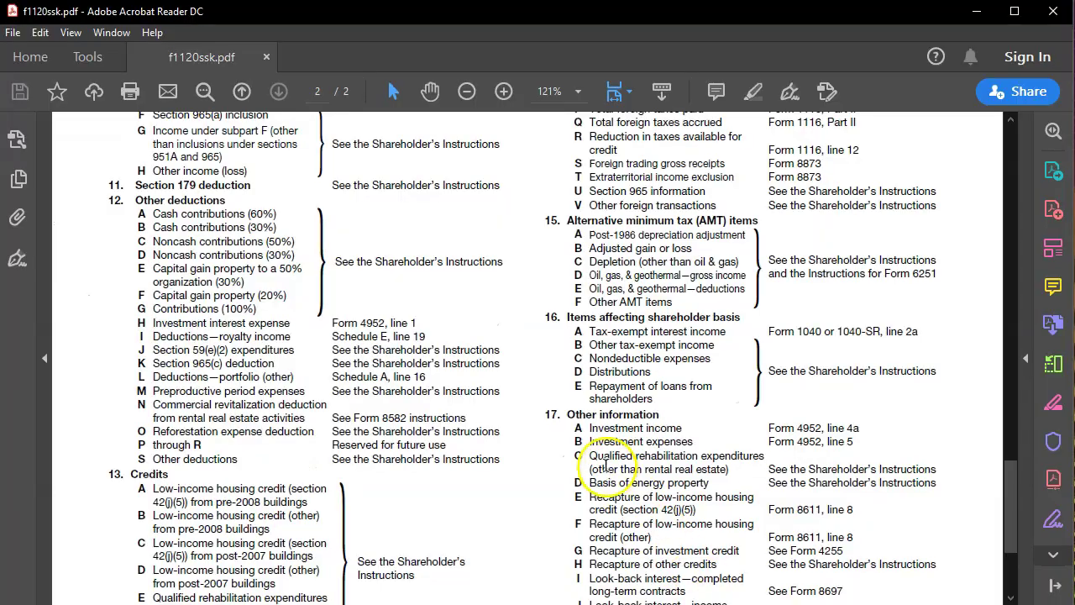
pyautogui.scroll(5, 585, 401)
pyautogui.scroll(5, 587, 401)
pyautogui.scroll(5, 587, 401)
pyautogui.scroll(5, 587, 402)
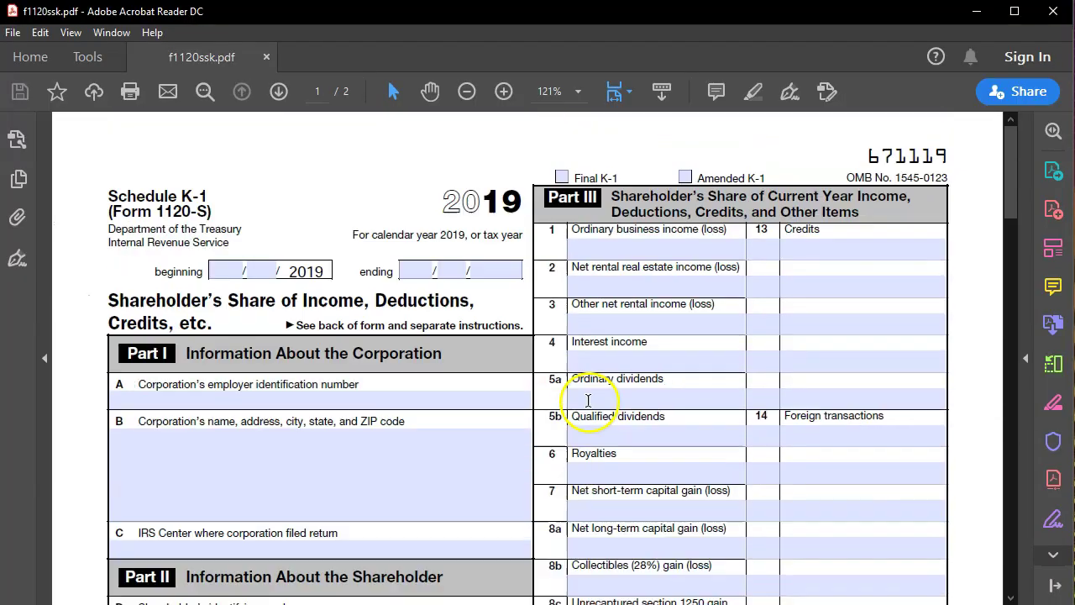
pyautogui.scroll(-5, 588, 401)
pyautogui.scroll(-5, 588, 401)
pyautogui.scroll(-5, 587, 401)
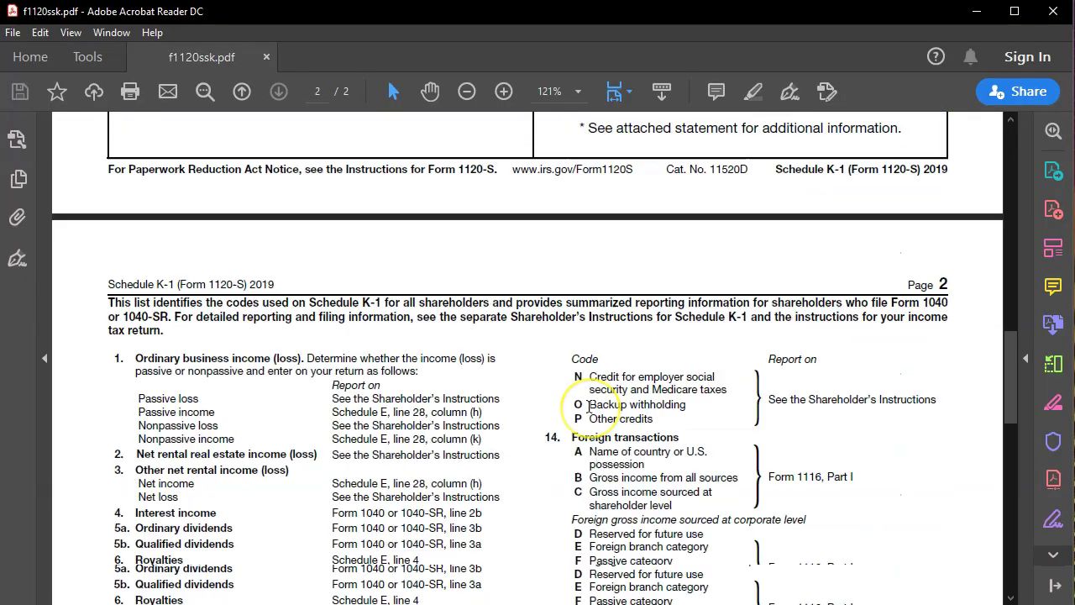
pyautogui.scroll(-3, 588, 408)
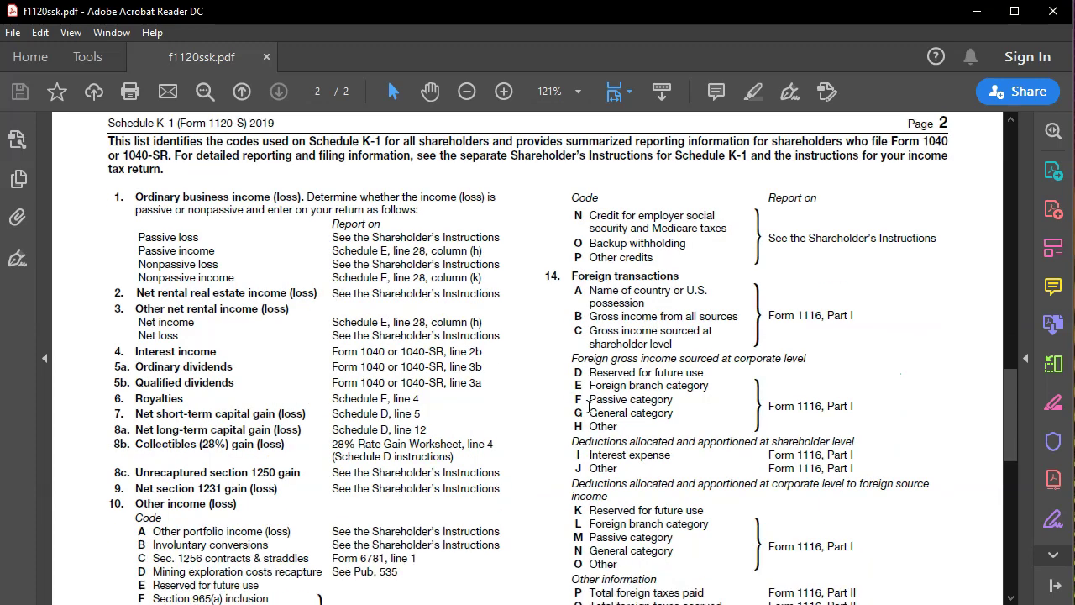
pyautogui.scroll(-4, 591, 408)
pyautogui.scroll(-1, 590, 407)
pyautogui.scroll(-1, 590, 407)
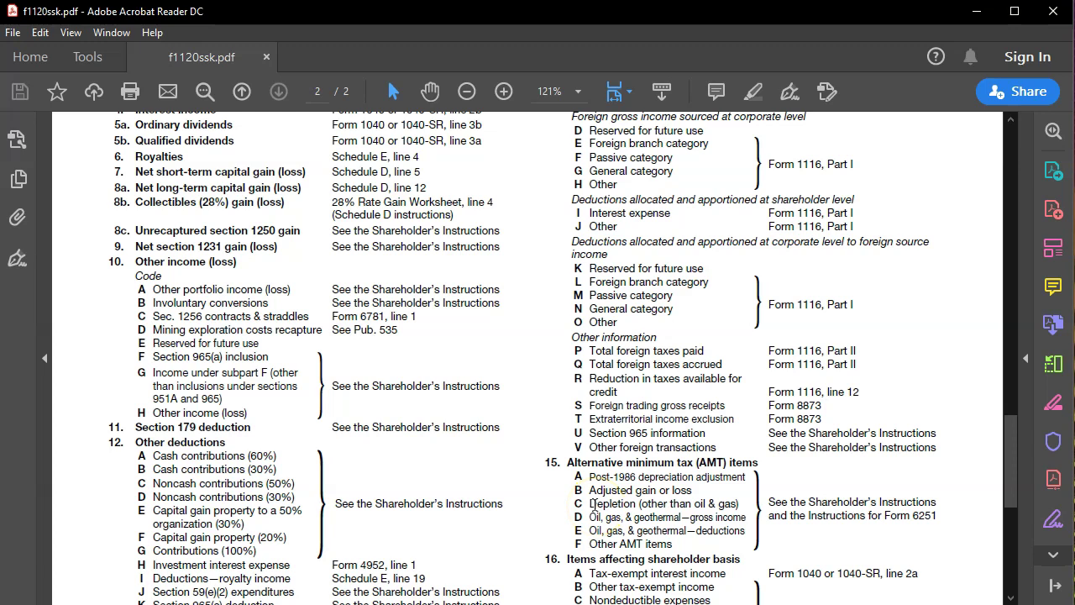
pyautogui.scroll(-1, 594, 503)
pyautogui.scroll(-4, 594, 504)
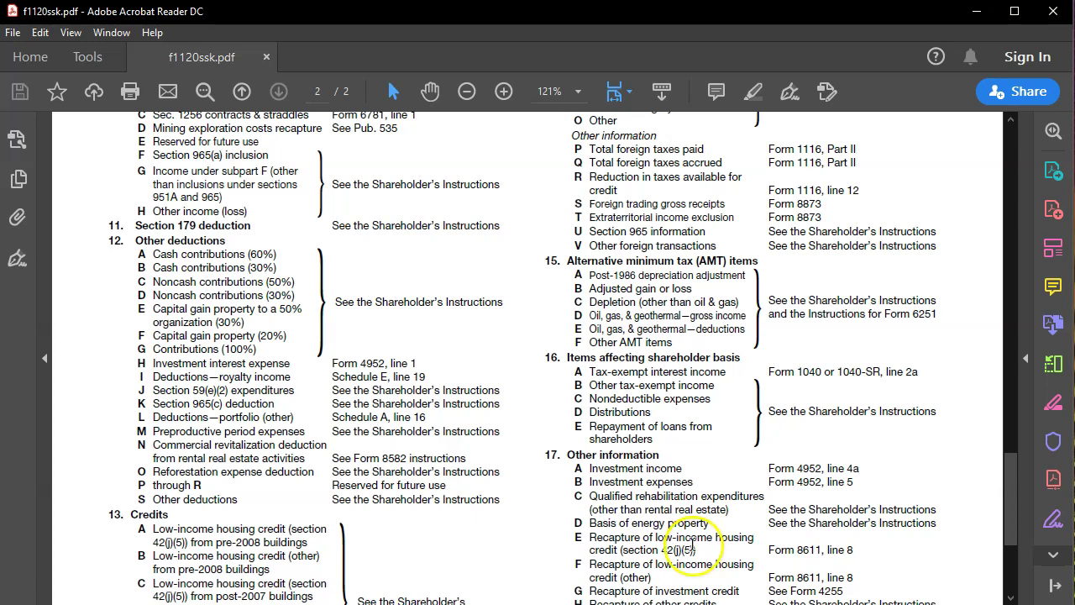
# Scroll the Lacerte K-1 to lines 11–17, showing the 5,600 code A other deduction.
pyautogui.hotkey('alt', 'Tab')
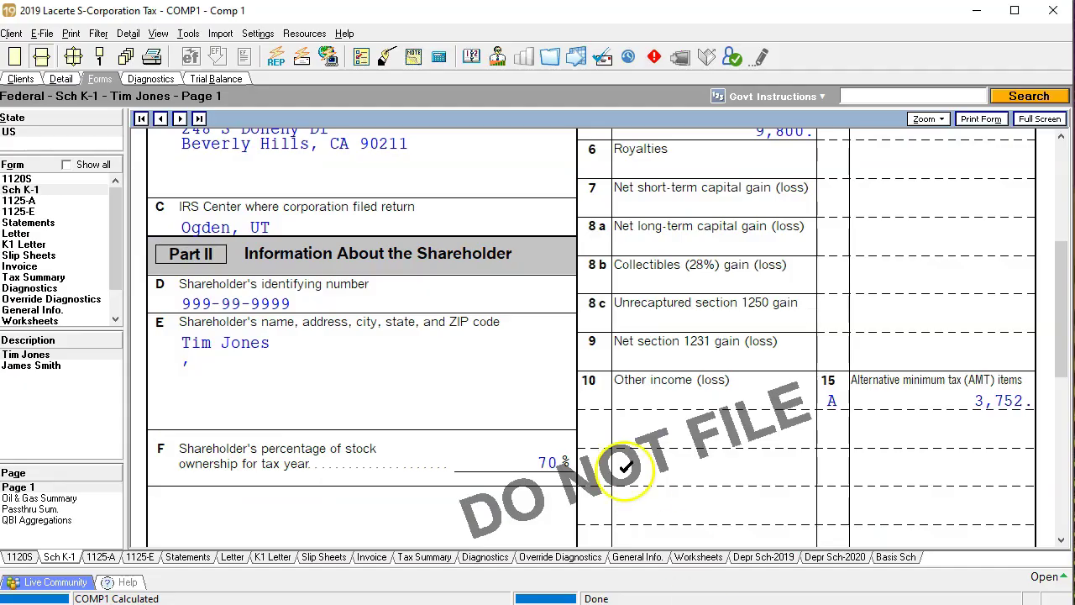
pyautogui.scroll(-1, 622, 453)
pyautogui.scroll(-2, 617, 445)
pyautogui.scroll(-1, 617, 445)
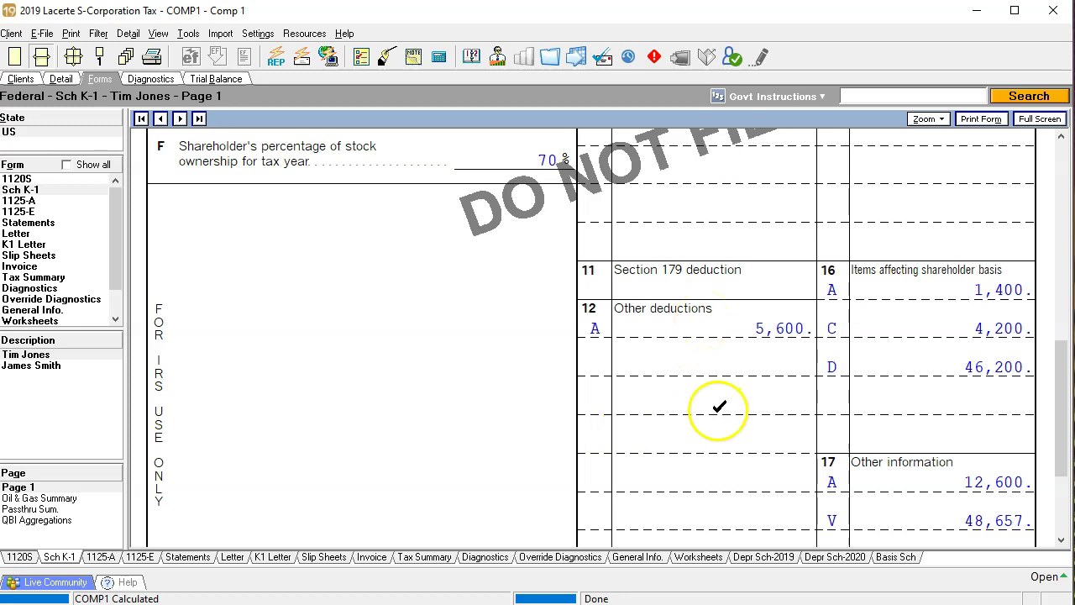
# Find line 12 code A in the PDF code list: cash contributions (60%).
pyautogui.hotkey('alt', 'Tab')
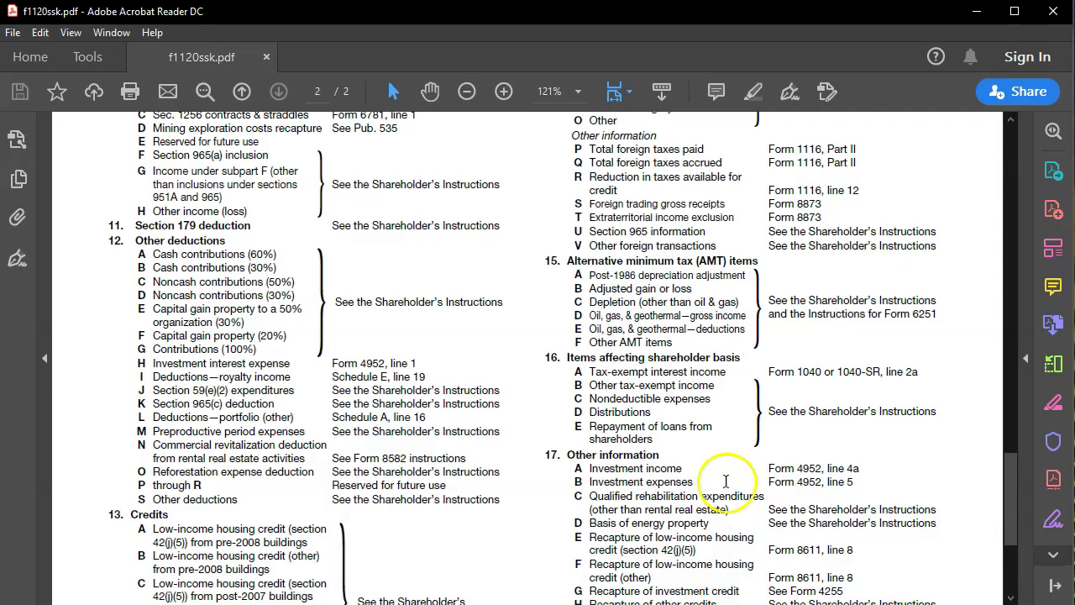
pyautogui.scroll(2, 722, 474)
pyautogui.scroll(2, 714, 466)
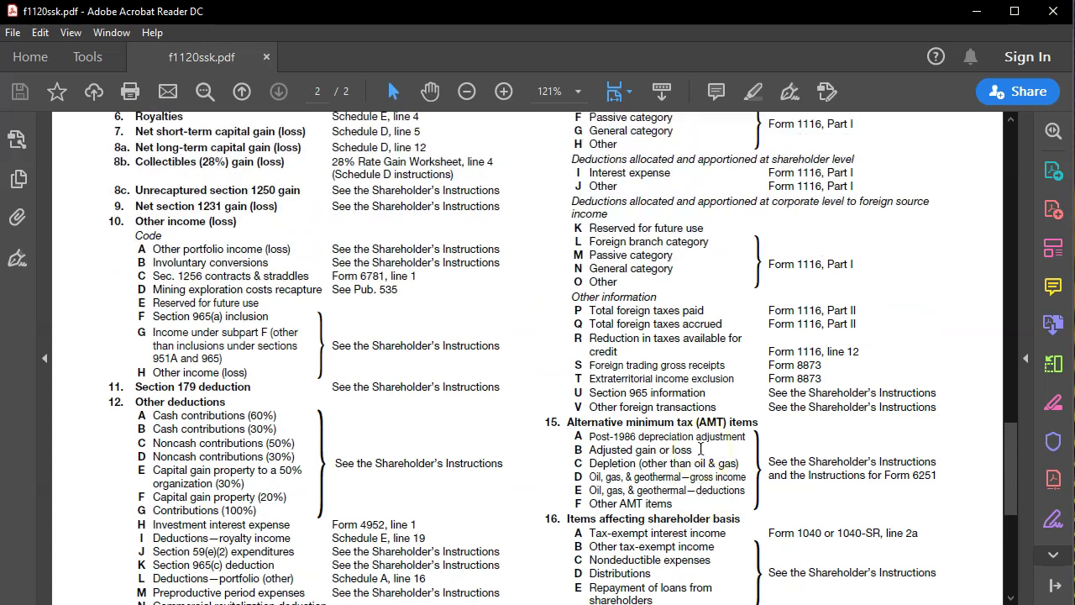
pyautogui.scroll(3, 703, 453)
pyautogui.scroll(1, 700, 449)
pyautogui.scroll(4, 700, 449)
pyautogui.scroll(-11, 701, 449)
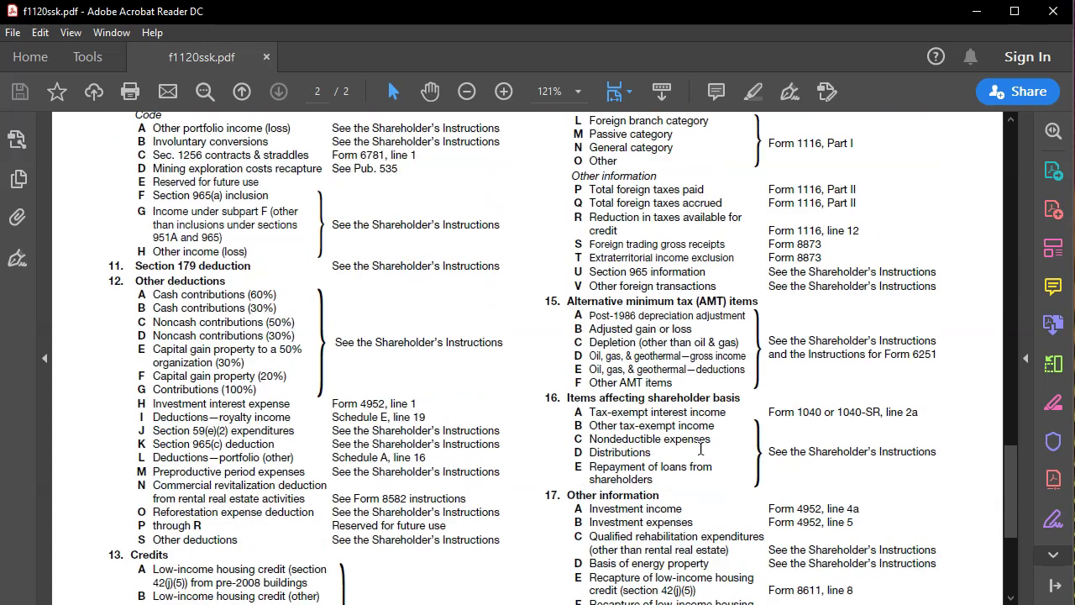
pyautogui.scroll(-3, 701, 449)
pyautogui.scroll(-2, 700, 449)
pyautogui.scroll(2, 518, 445)
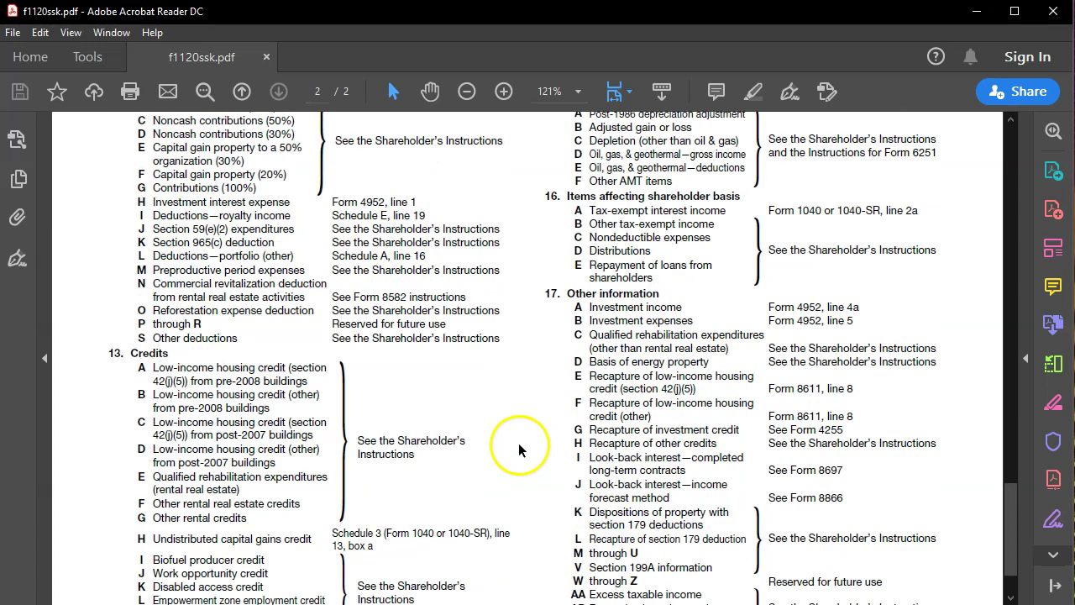
pyautogui.scroll(2, 518, 446)
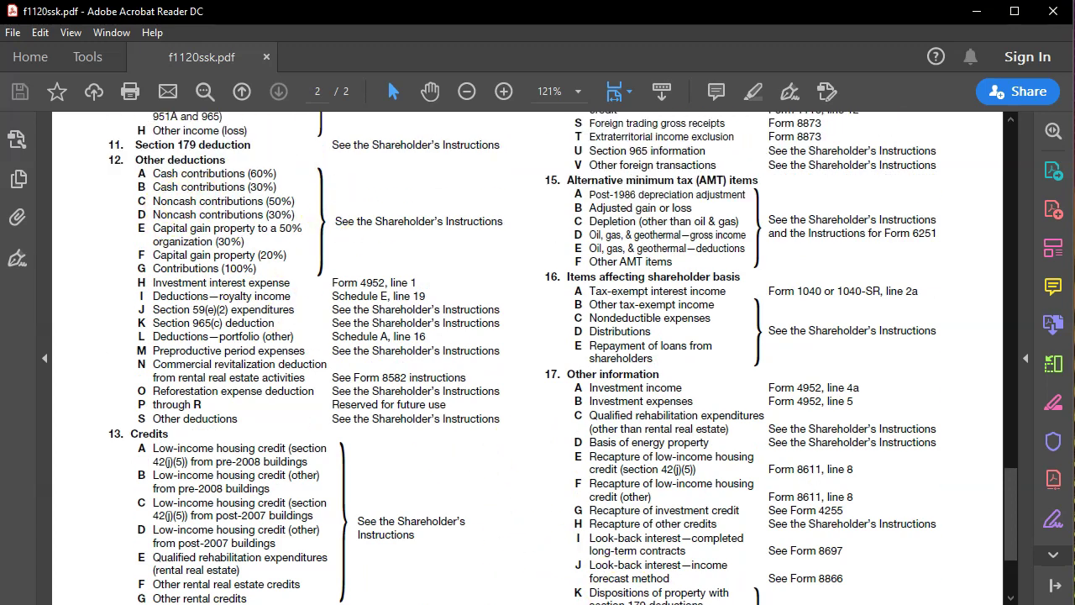
# Divide the K-1's 5,600 other deductions by 0.7 to get 8,000.
pyautogui.hotkey('alt', 'Tab')
pyautogui.hotkey('alt', 'Tab')
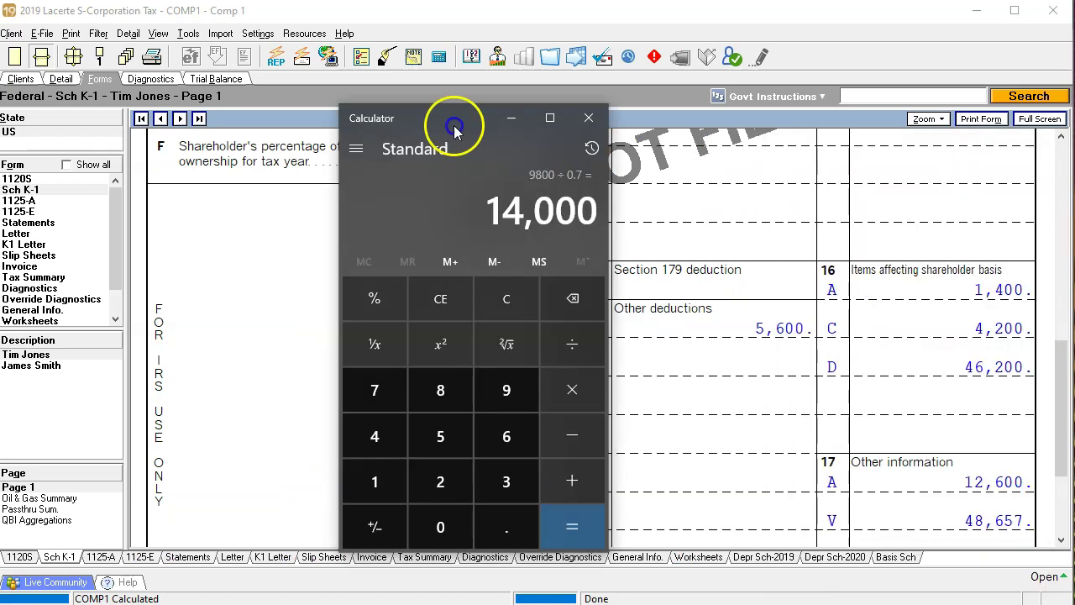
pyautogui.moveTo(456, 120); pyautogui.dragTo(355, 108)
pyautogui.click(386, 286)
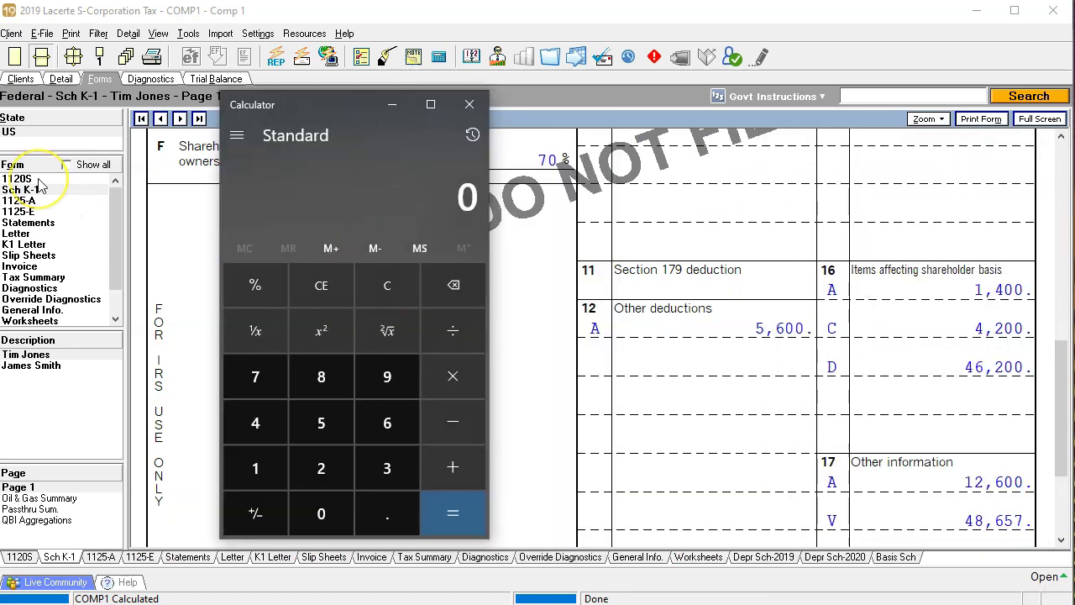
pyautogui.write('5600')
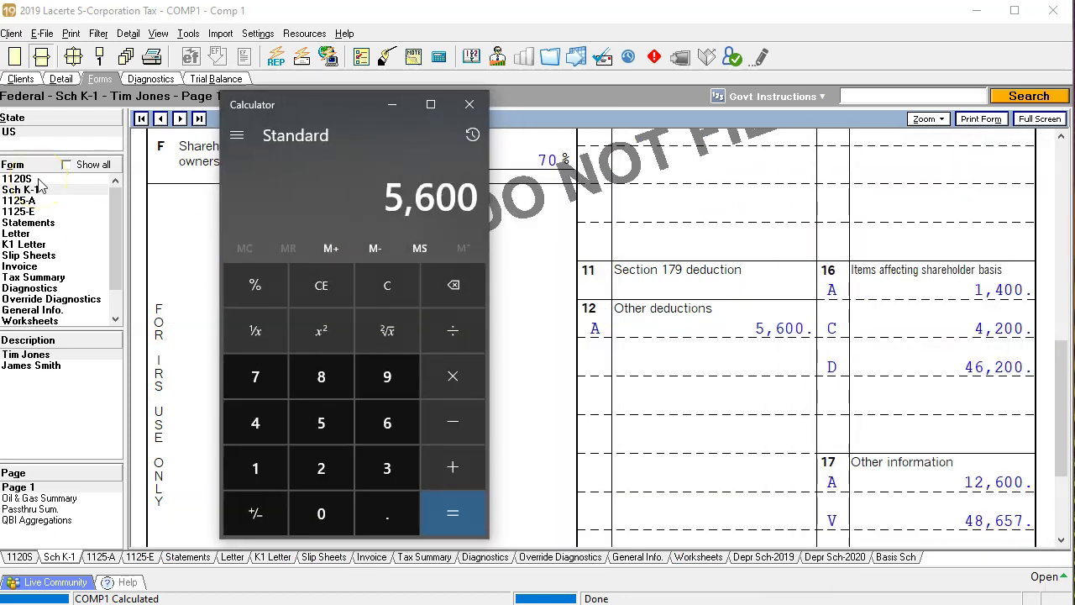
pyautogui.write('/.7')
pyautogui.press('Return')
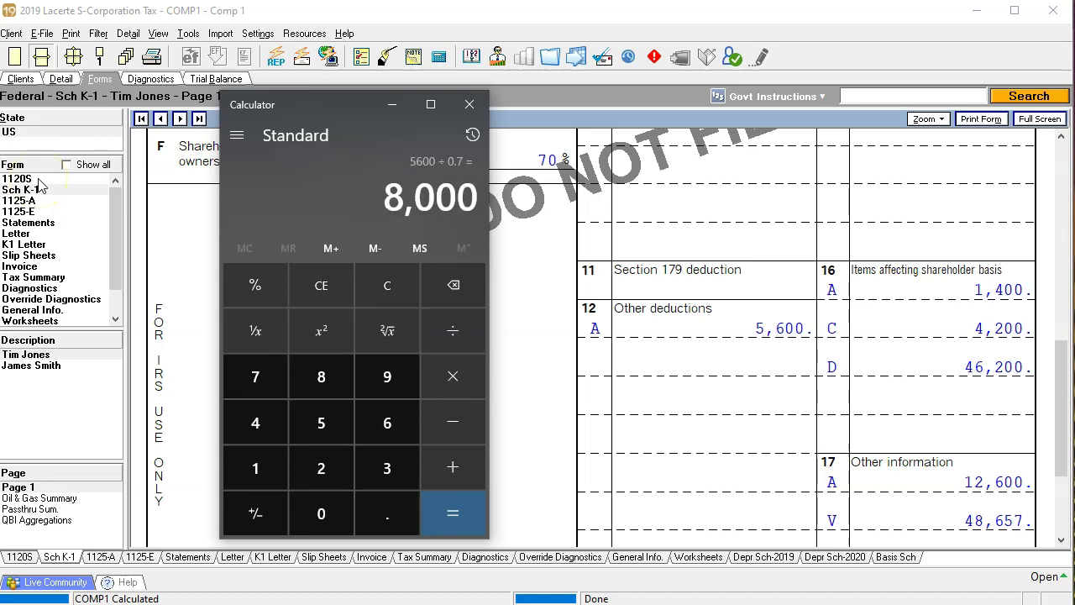
pyautogui.moveTo(329, 105); pyautogui.dragTo(1074, 105)
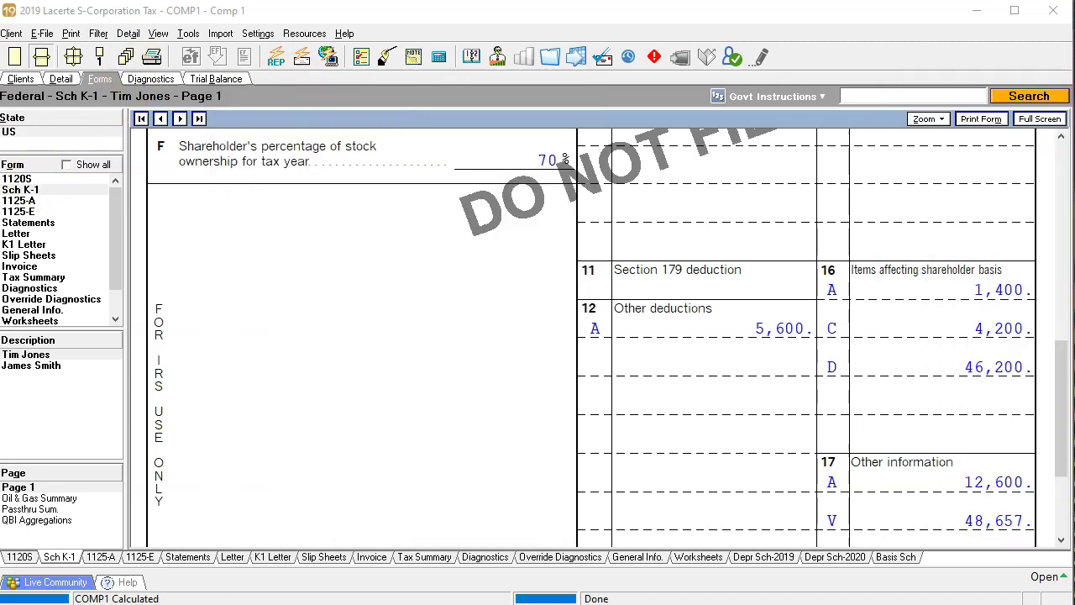
# Confirm Excel cell P43 shows 8,000 charitable contributions, then return to the K-1.
pyautogui.hotkey('alt', 'Tab')
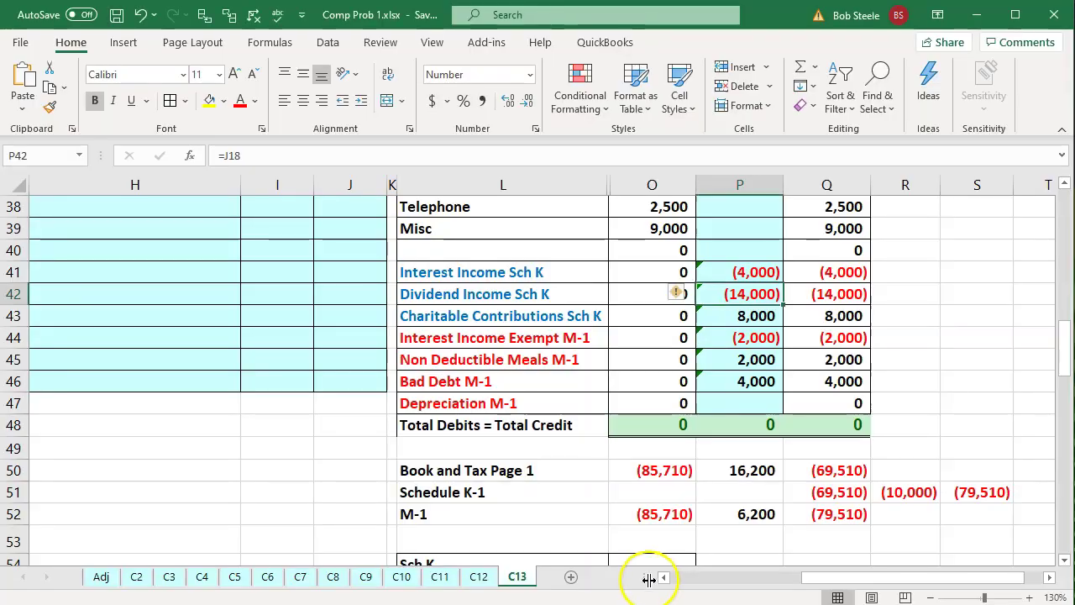
pyautogui.click(748, 310)
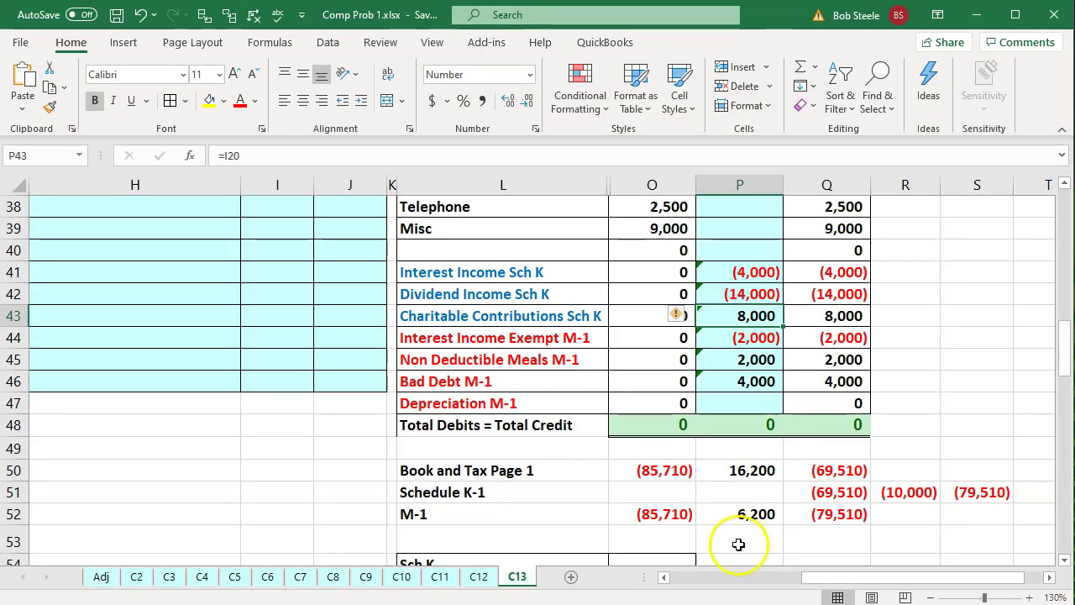
pyautogui.hotkey('alt', 'Tab')
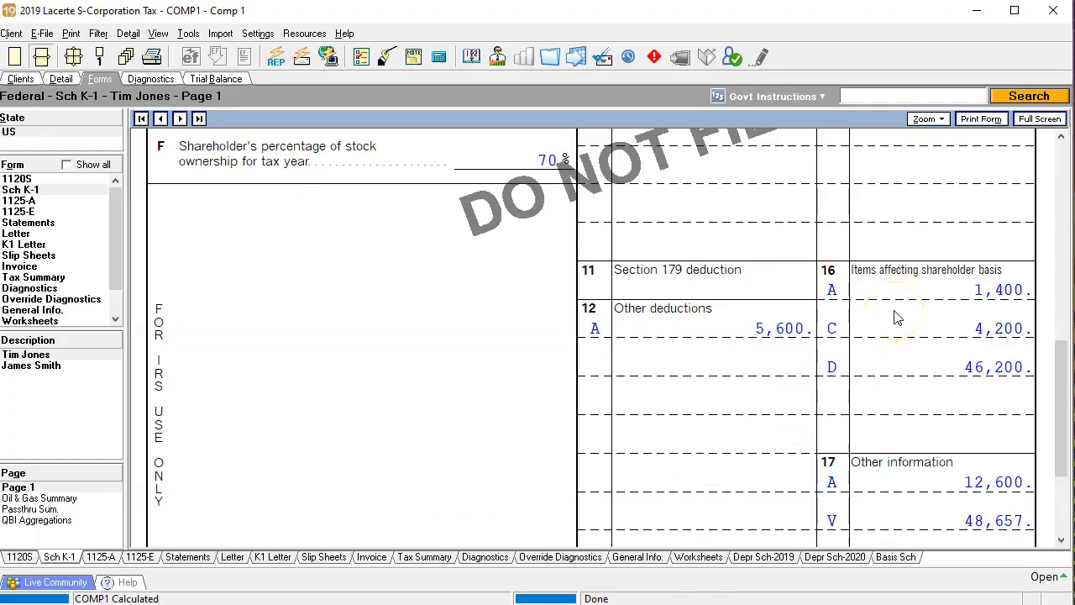
# Divide the 1,400 line 16A amount by 0.7 in Calculator to get 2,000.
pyautogui.hotkey('alt', 'Tab')
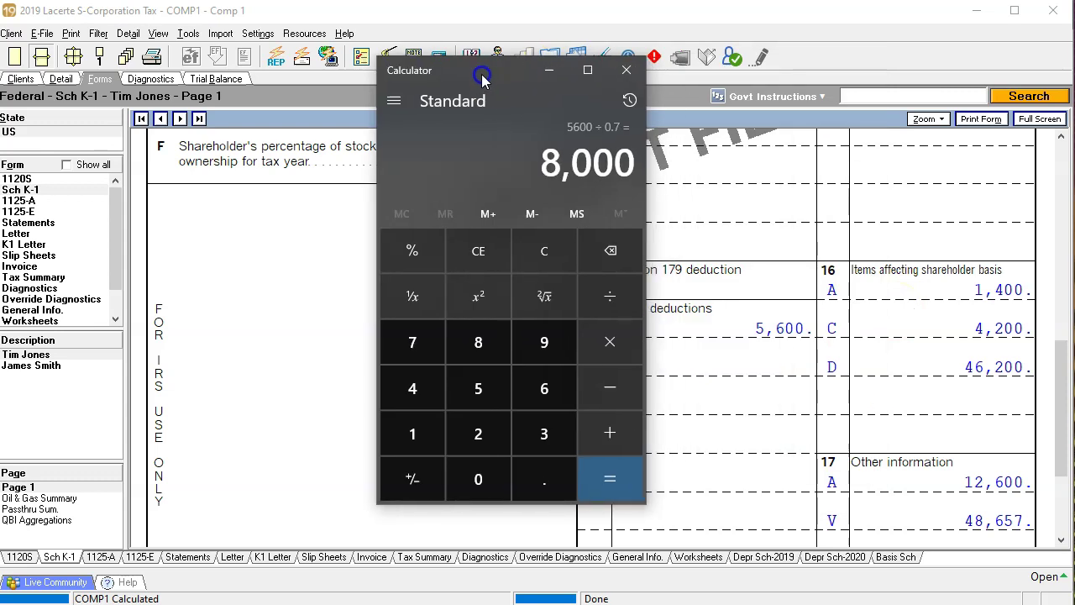
pyautogui.click(556, 257)
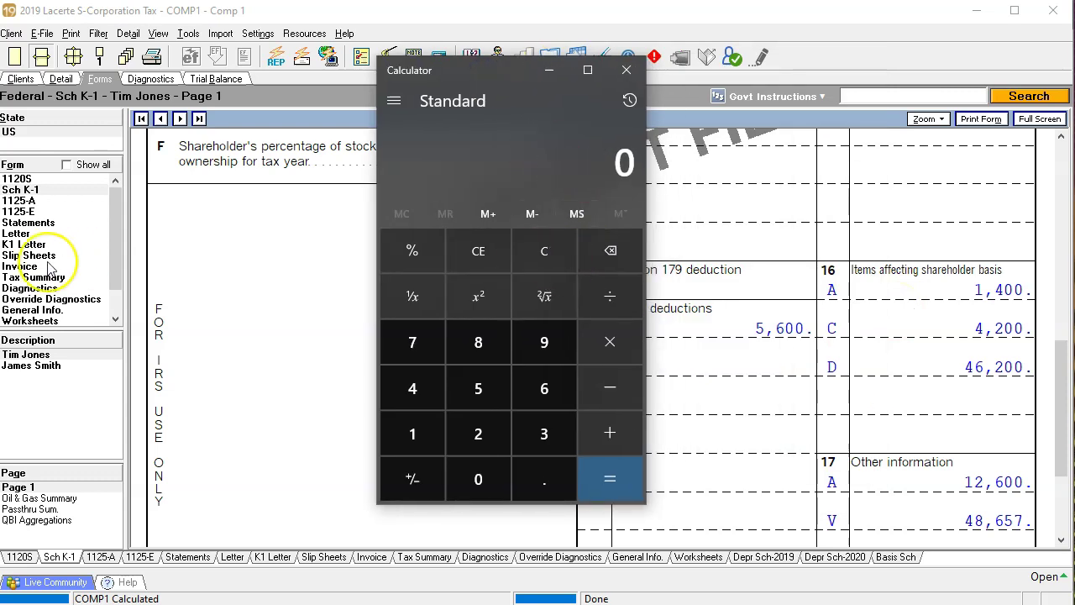
pyautogui.write('1400')
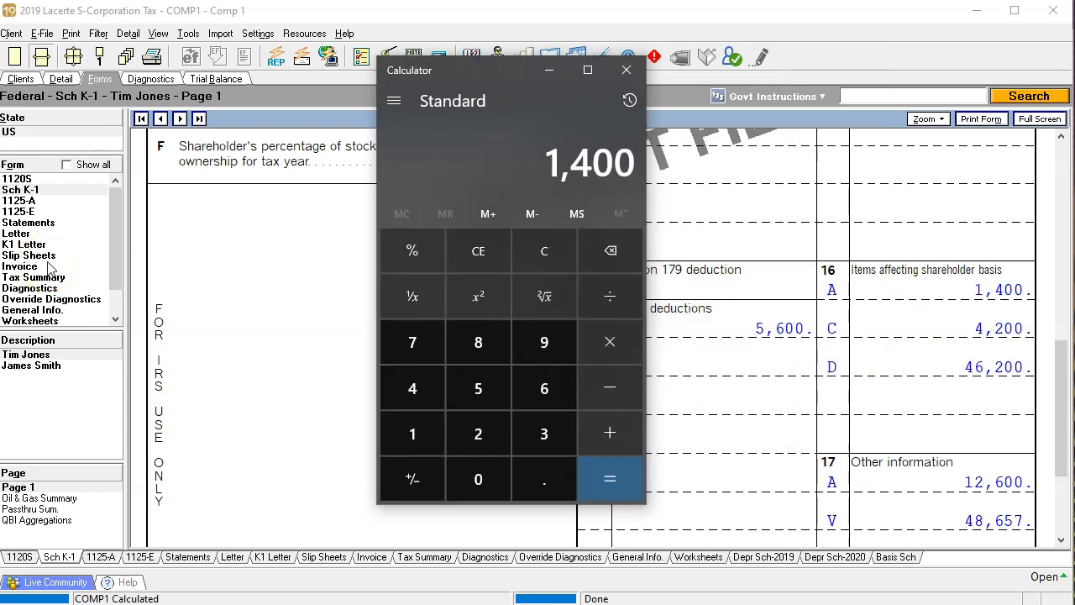
pyautogui.write('/0.7')
pyautogui.press('Return')
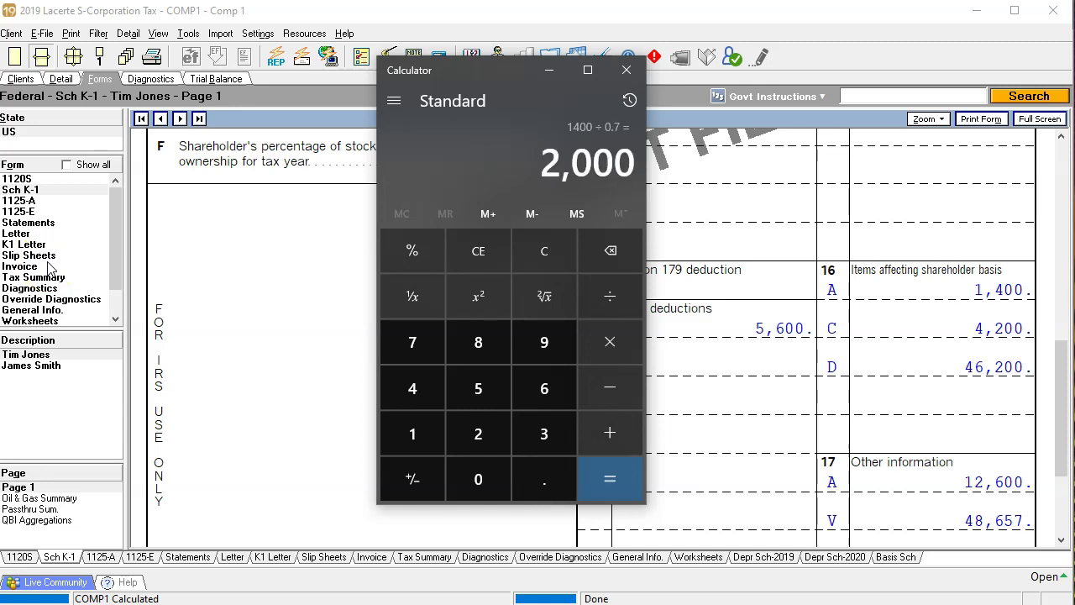
pyautogui.click(549, 70)
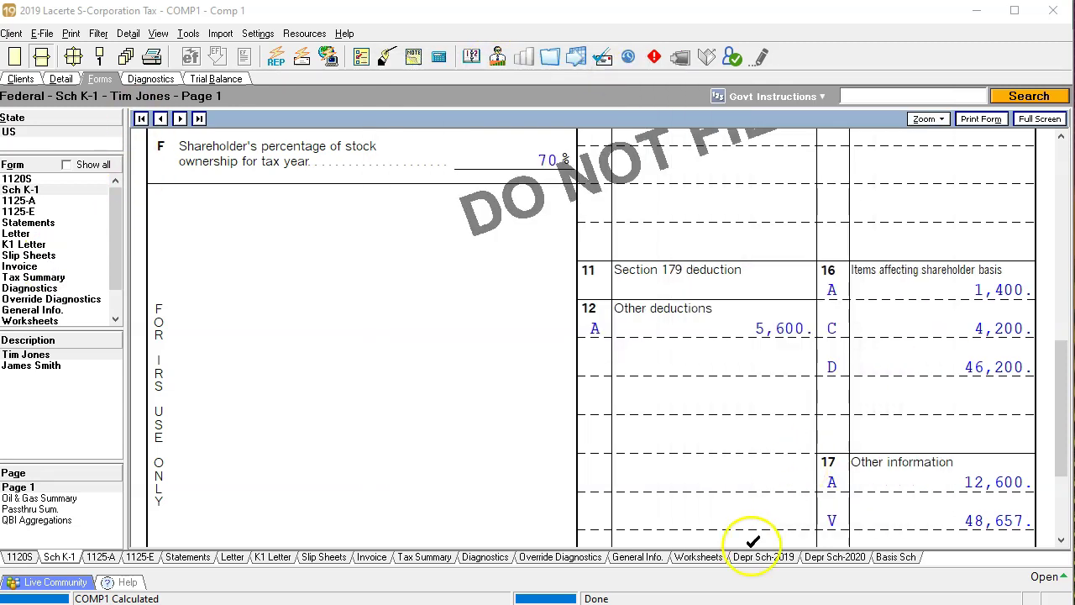
# Check Excel cell P44 for the matching (2,000) exempt interest M-1 amount.
pyautogui.hotkey('alt', 'Tab')
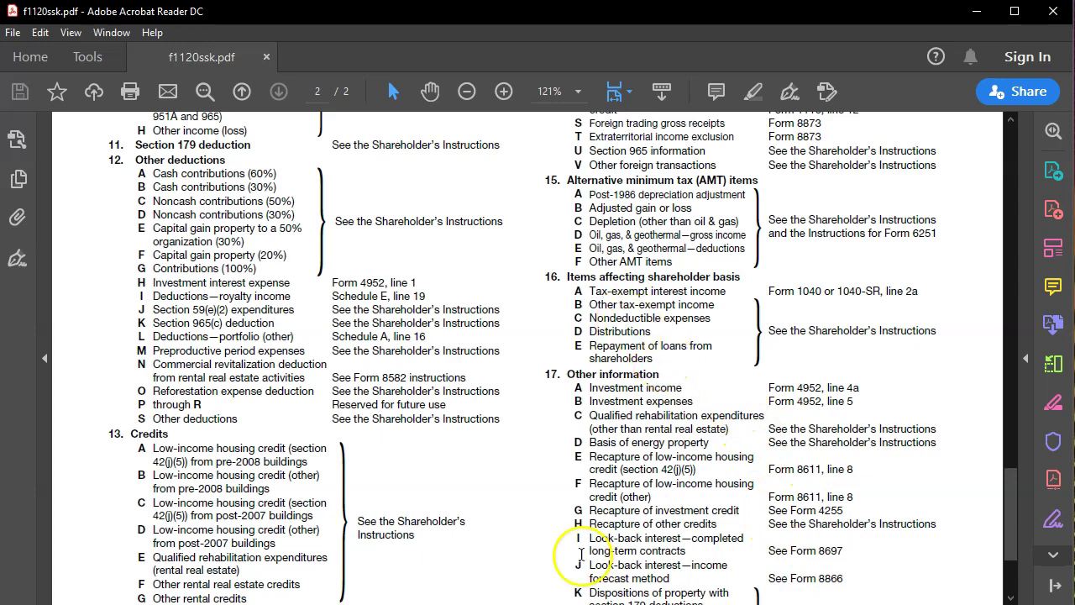
pyautogui.click(587, 601)
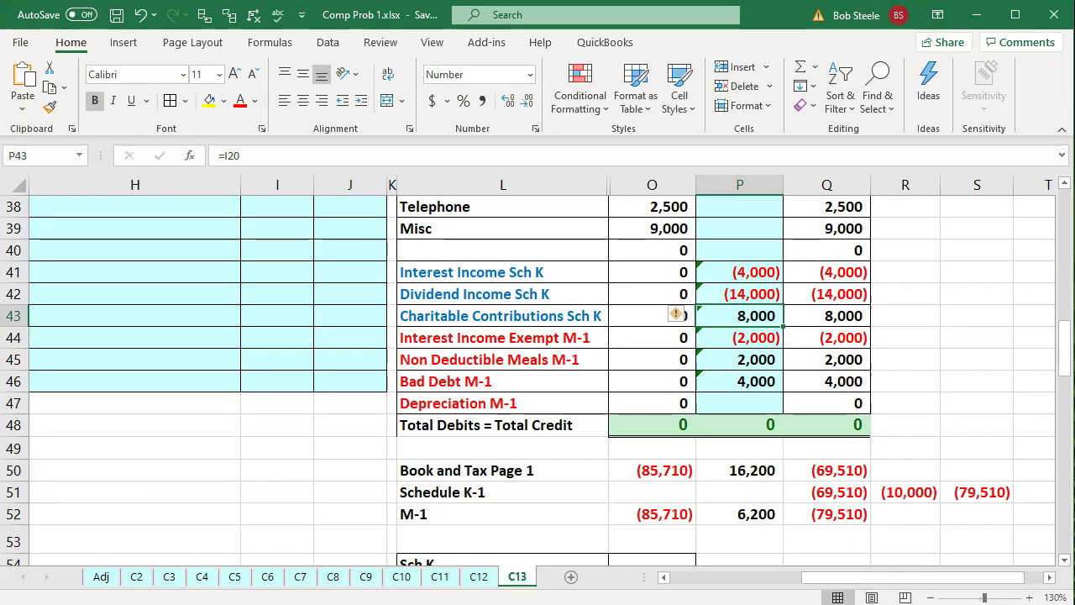
pyautogui.click(752, 339)
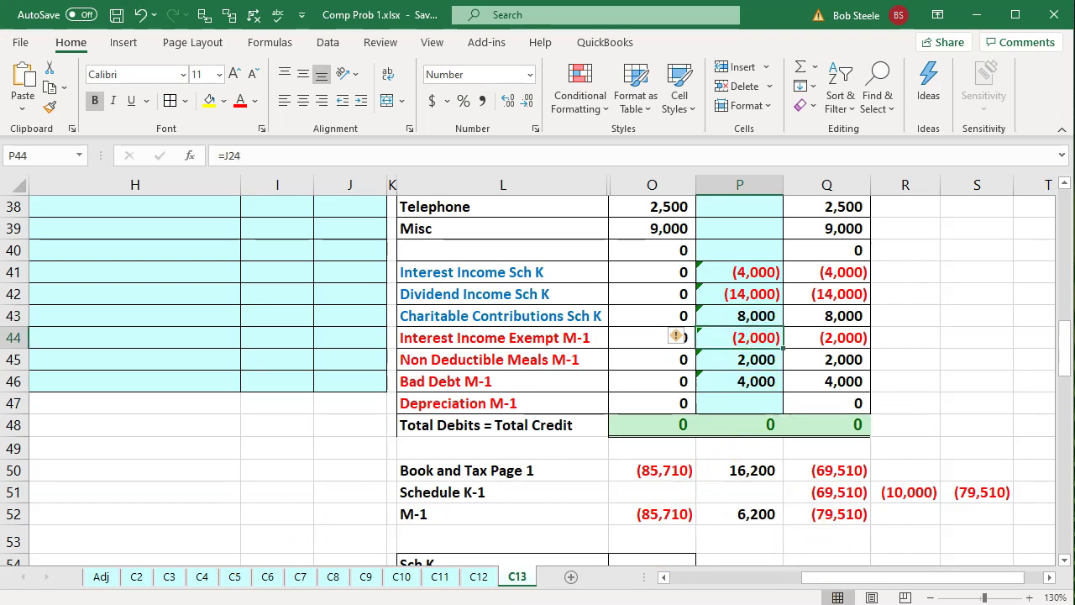
# Divide the 4,200 nondeductible expenses by 0.7 in Calculator to get 6,000.
pyautogui.hotkey('alt', 'Tab')
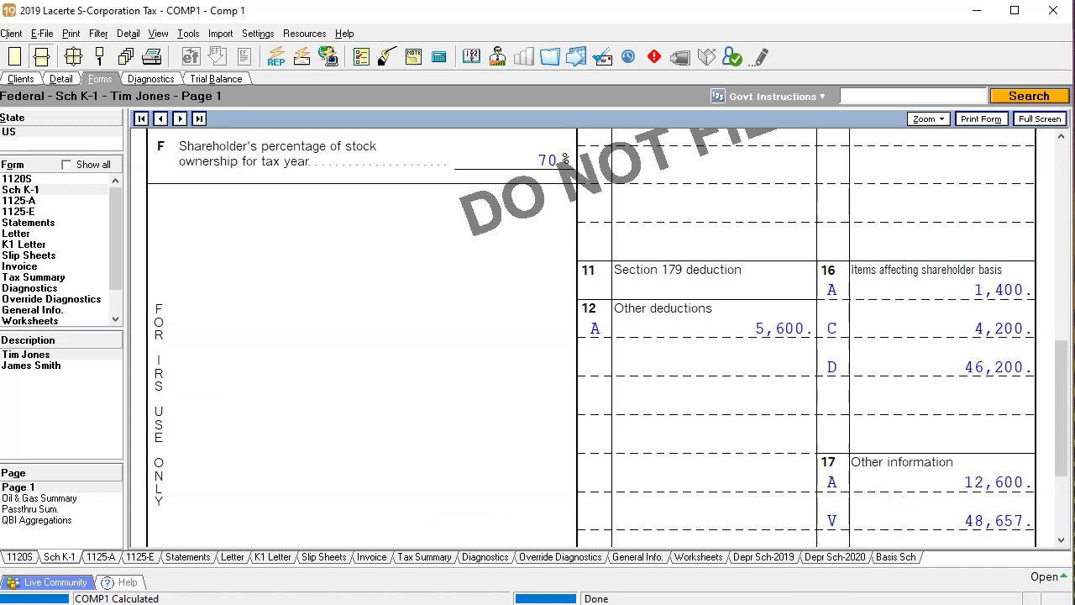
pyautogui.hotkey('alt', 'Tab')
pyautogui.moveTo(541, 137); pyautogui.dragTo(490, 135)
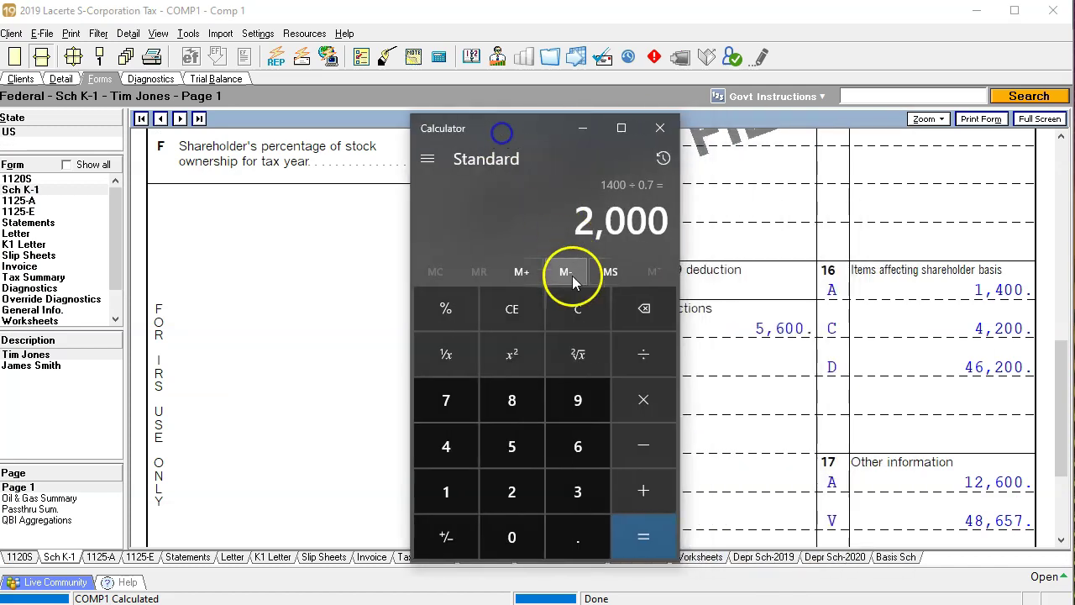
pyautogui.click(565, 324)
pyautogui.write('42')
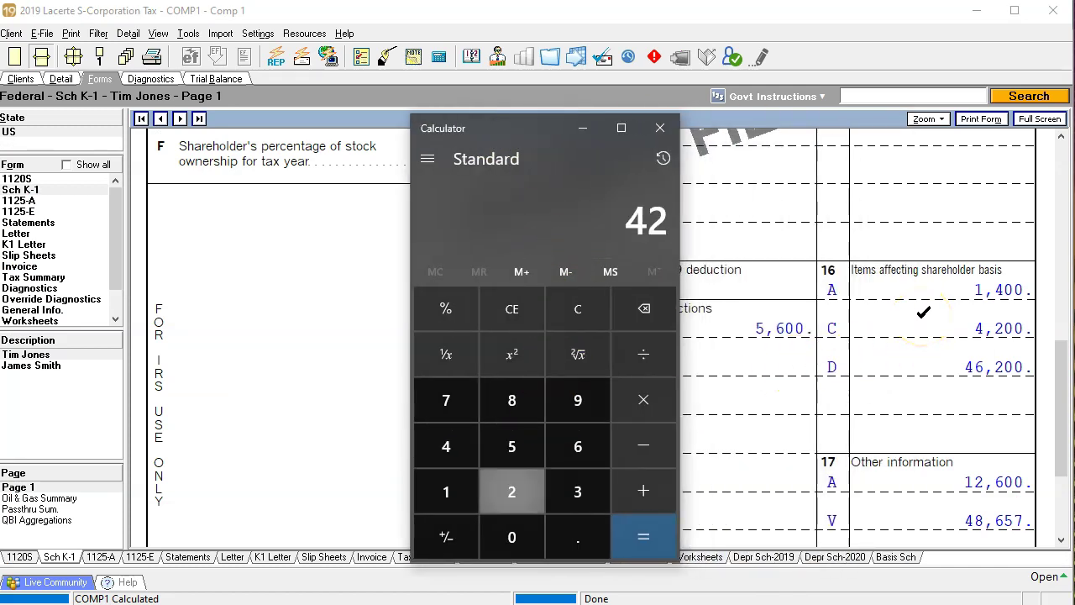
pyautogui.write('00/.7')
pyautogui.press('Return')
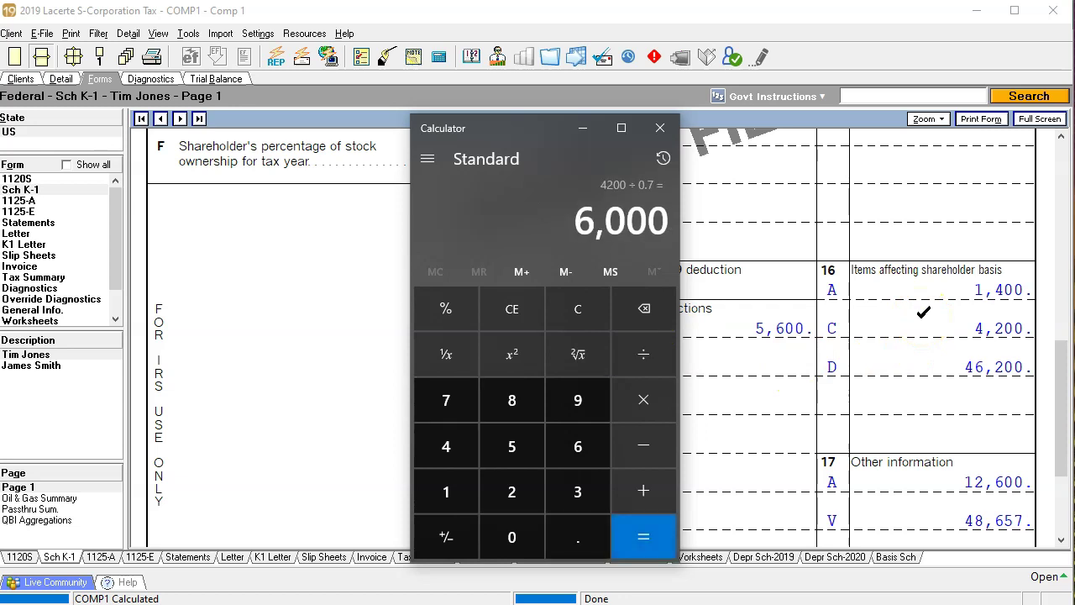
pyautogui.click(582, 128)
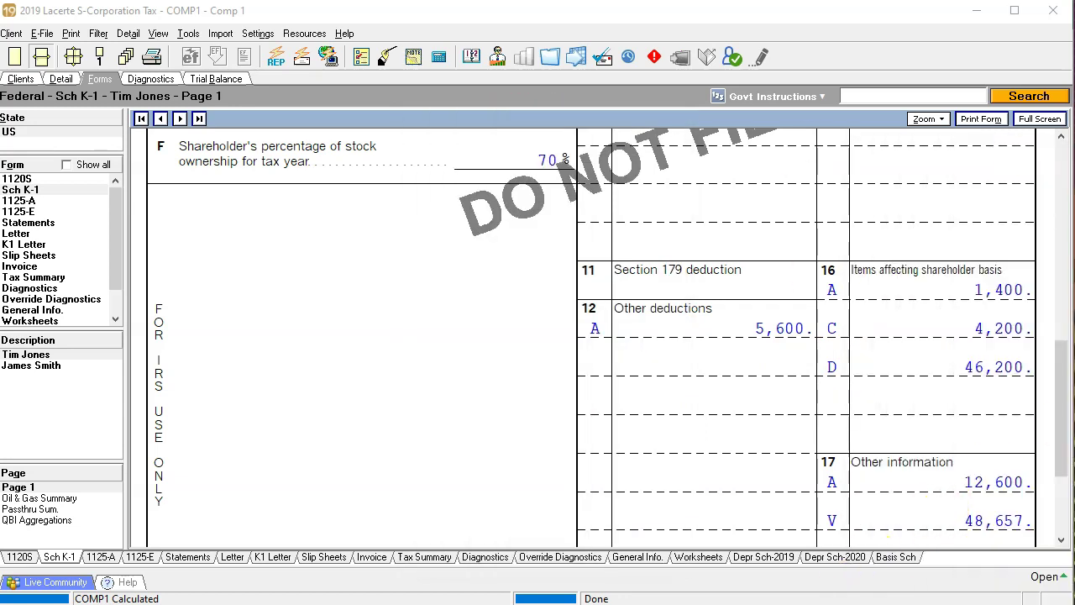
# Select Q45:Q46 in Excel to confirm meals 2,000 plus bad debt 4,000 total 6,000.
pyautogui.hotkey('alt', 'Tab')
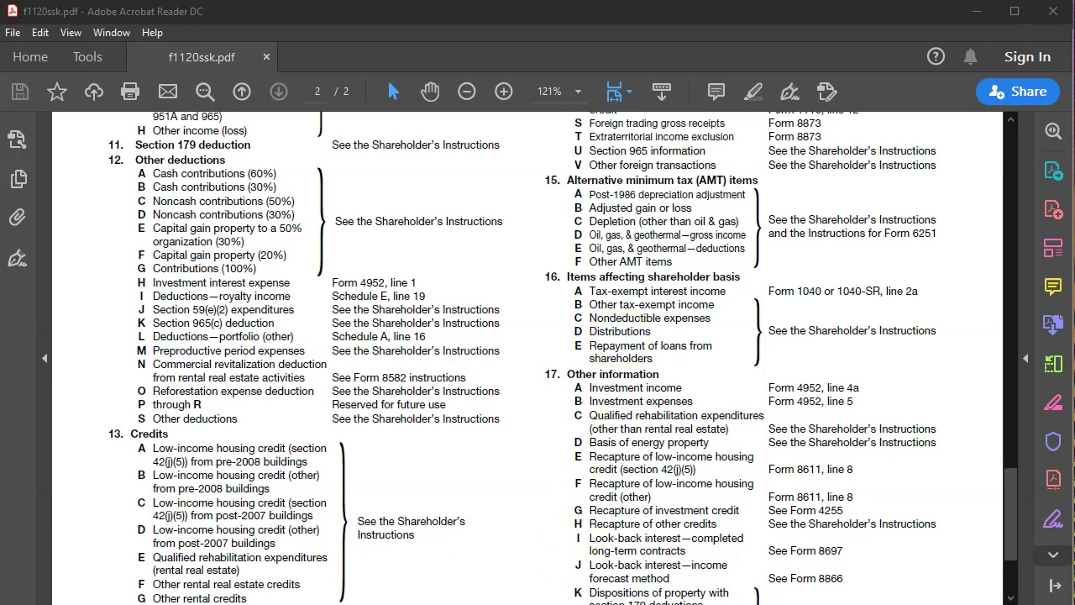
pyautogui.hotkey('alt', 'Tab')
pyautogui.click(766, 524)
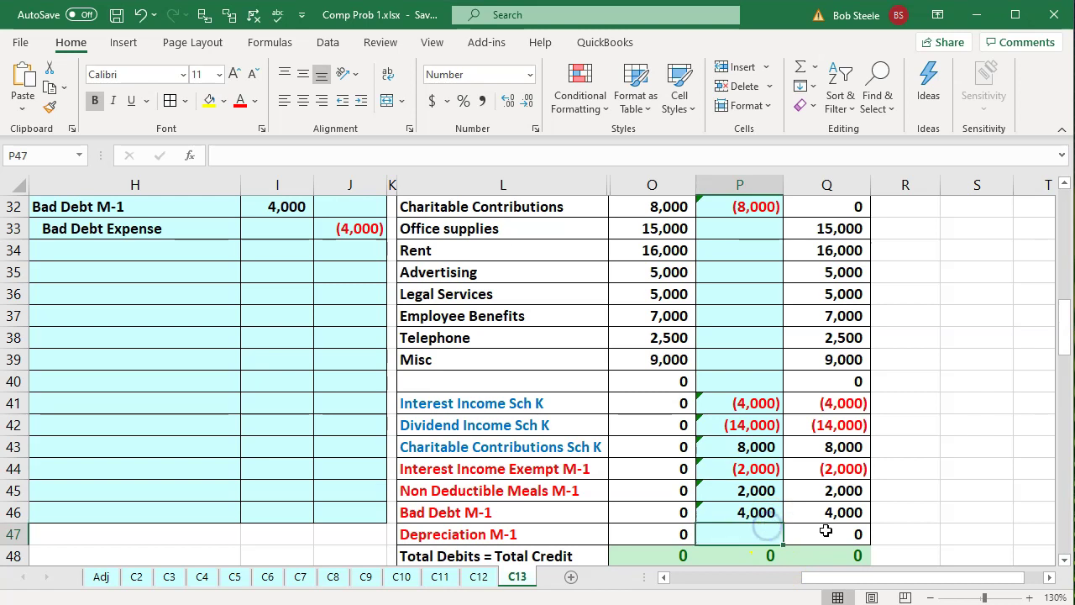
pyautogui.click(845, 518)
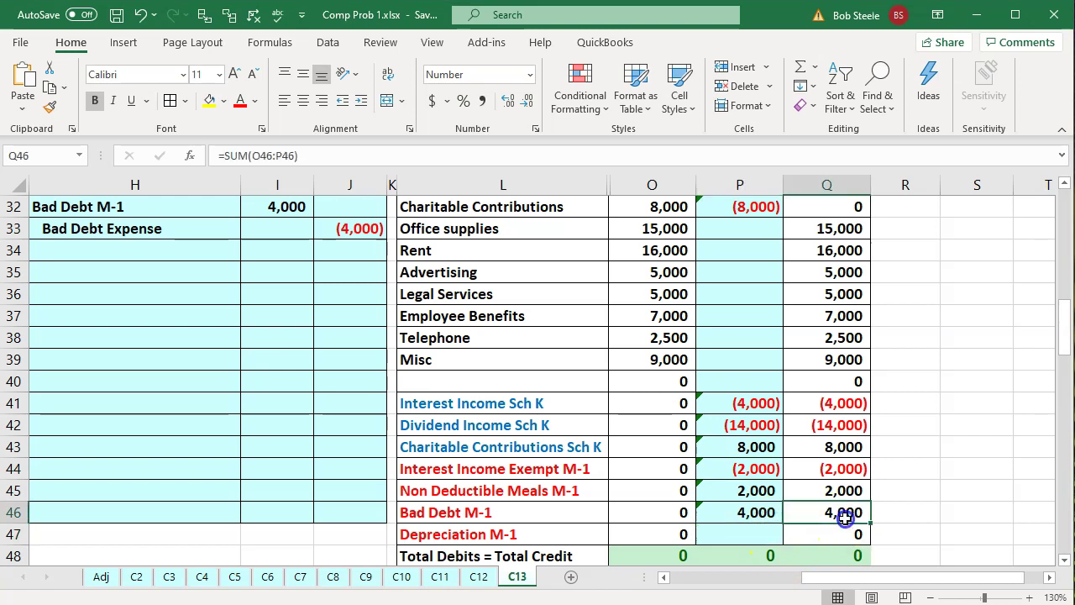
pyautogui.moveTo(845, 518); pyautogui.dragTo(859, 493)
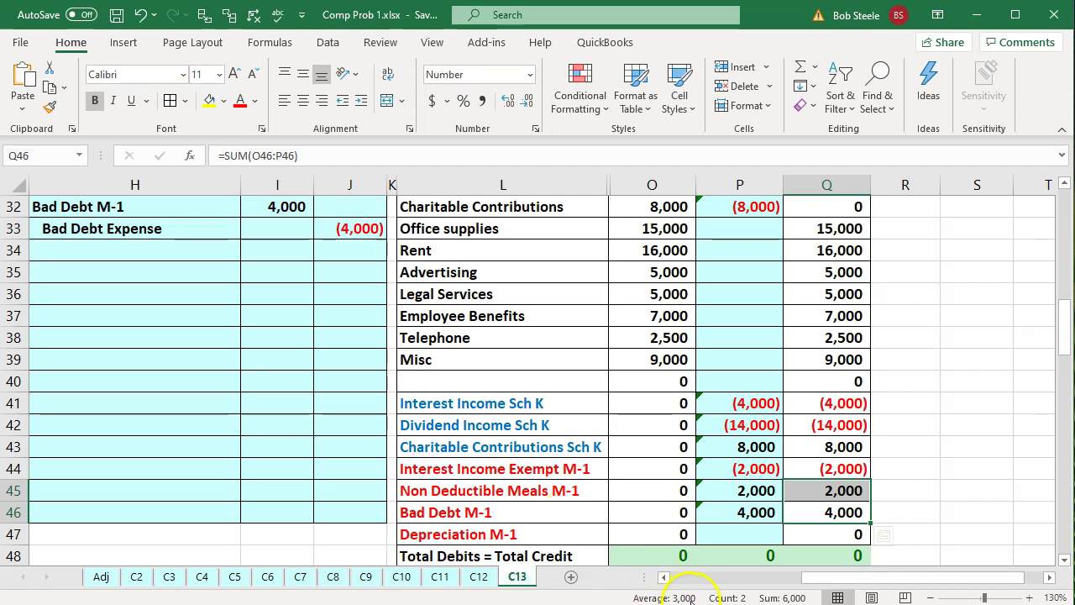
# Divide the K-1's 46,200 distributions by 0.7 in Calculator to get 66,000.
pyautogui.hotkey('alt', 'Tab')
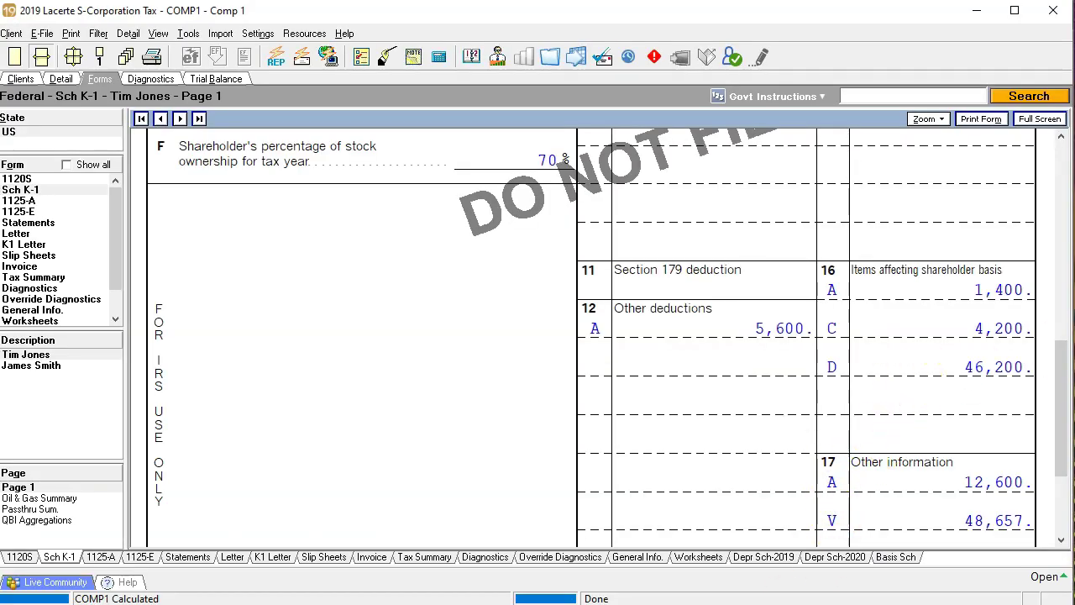
pyautogui.hotkey('alt', 'Tab')
pyautogui.moveTo(785, 156); pyautogui.dragTo(486, 149)
pyautogui.click(520, 329)
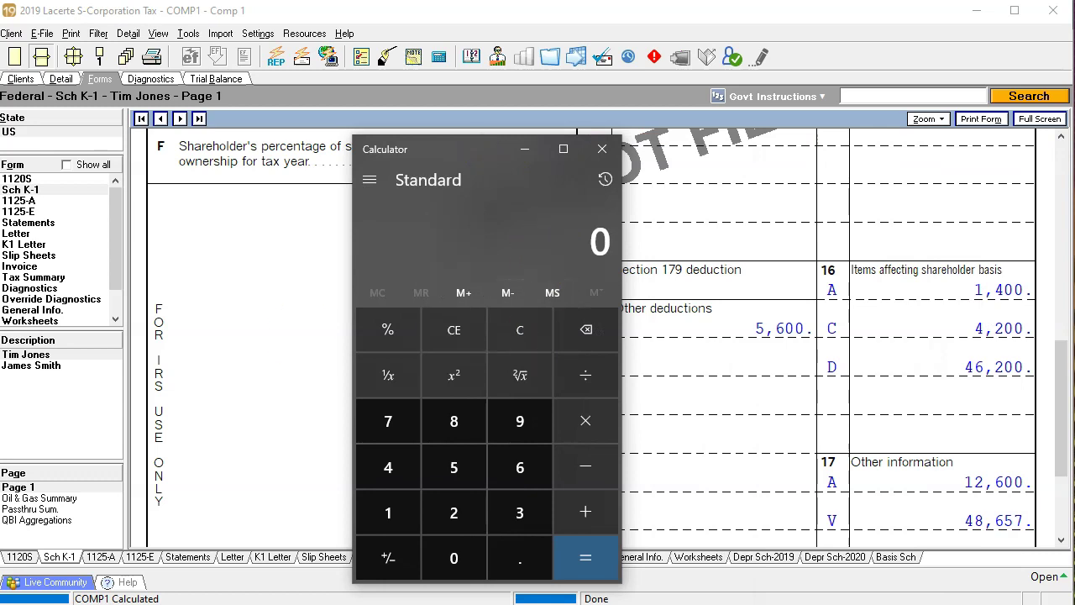
pyautogui.write('462')
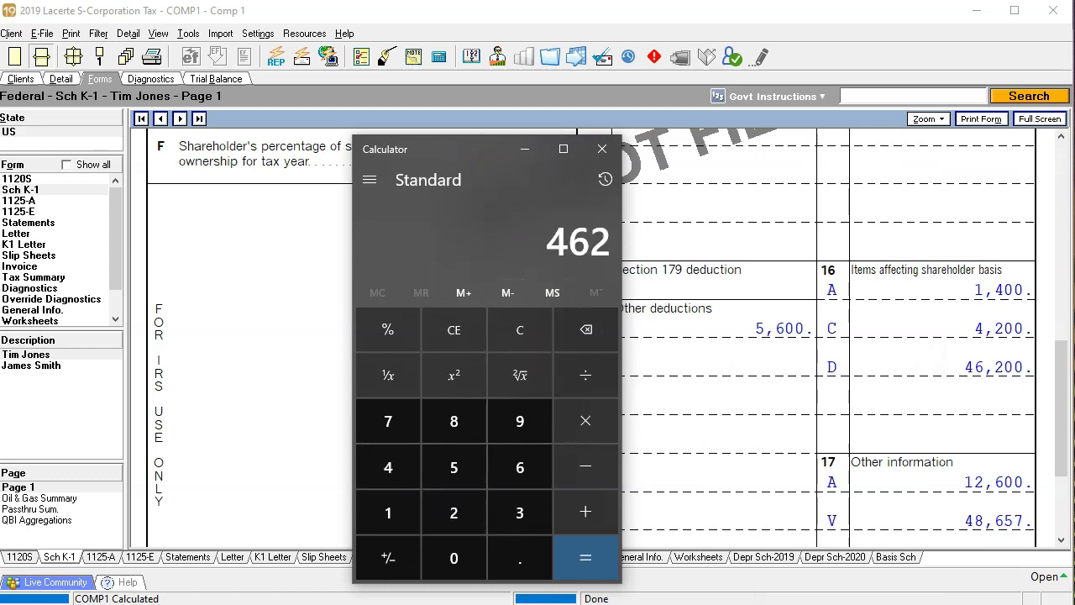
pyautogui.write(',200')
pyautogui.write('/')
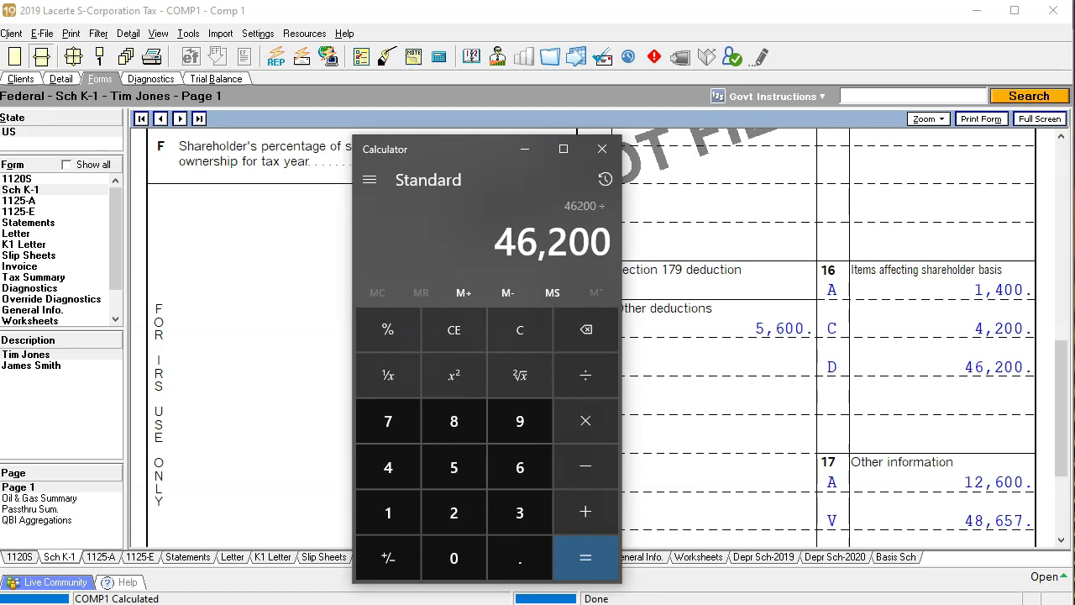
pyautogui.write('.7')
pyautogui.press('Return')
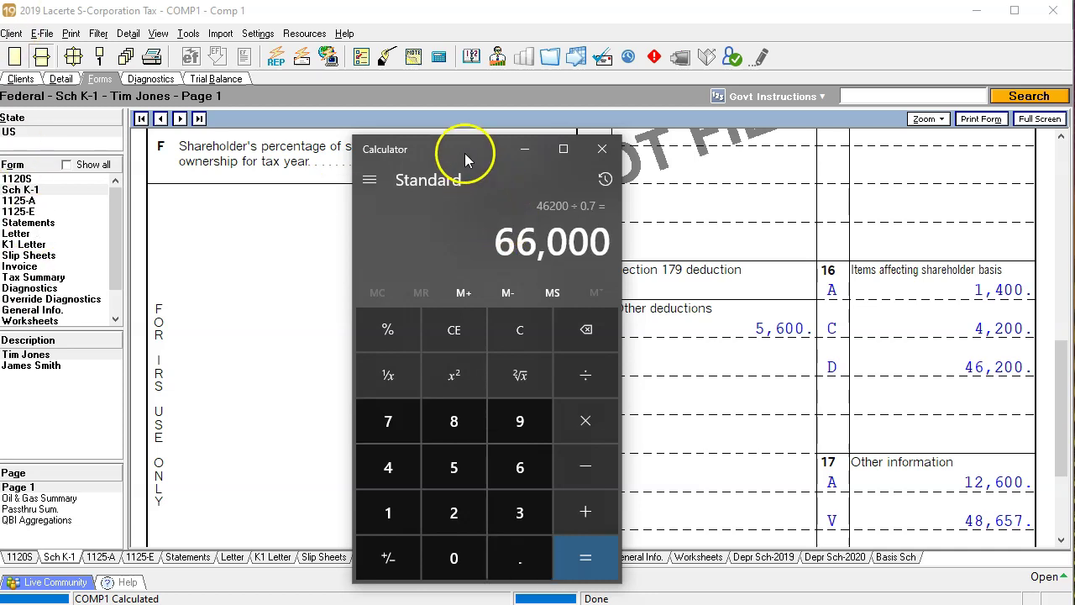
pyautogui.moveTo(465, 152); pyautogui.dragTo(1071, 160)
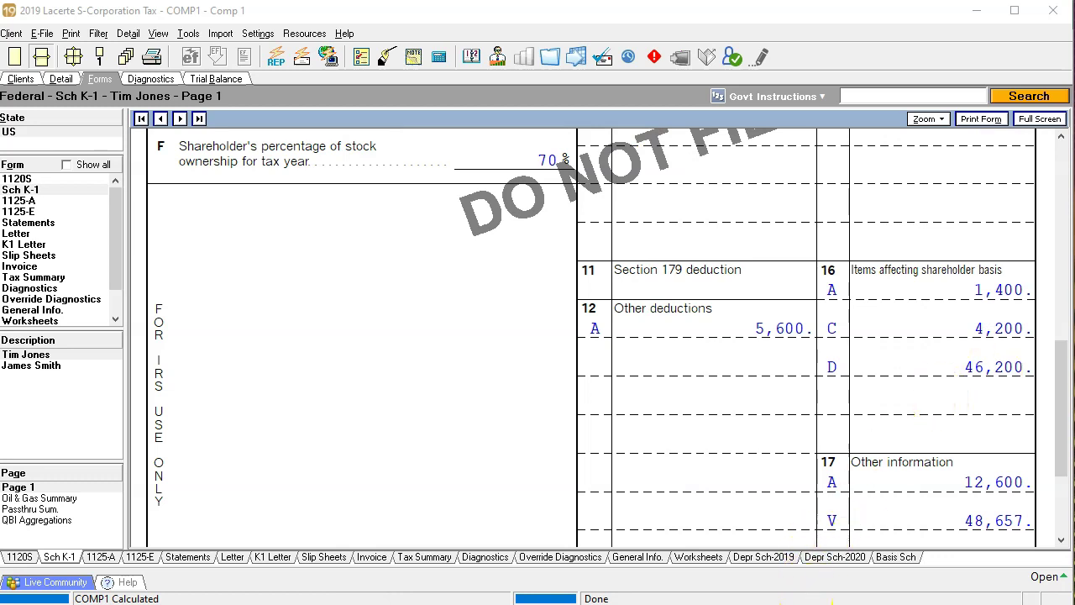
pyautogui.hotkey('alt', 'Tab')
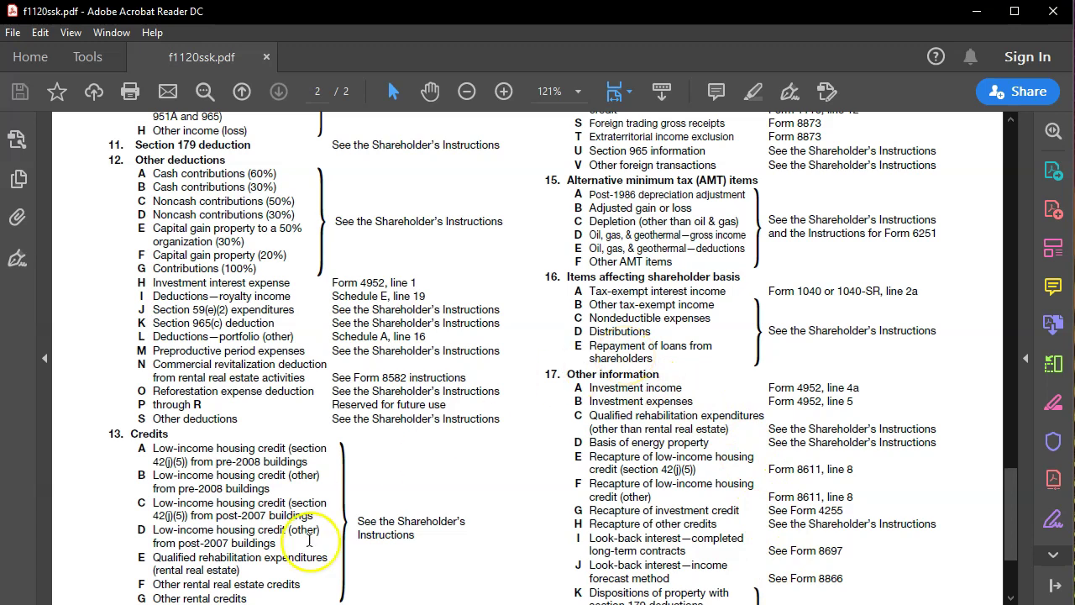
# Locate the 66,000 total shareholder distributions in Excel cell B85.
pyautogui.hotkey('alt', 'Tab')
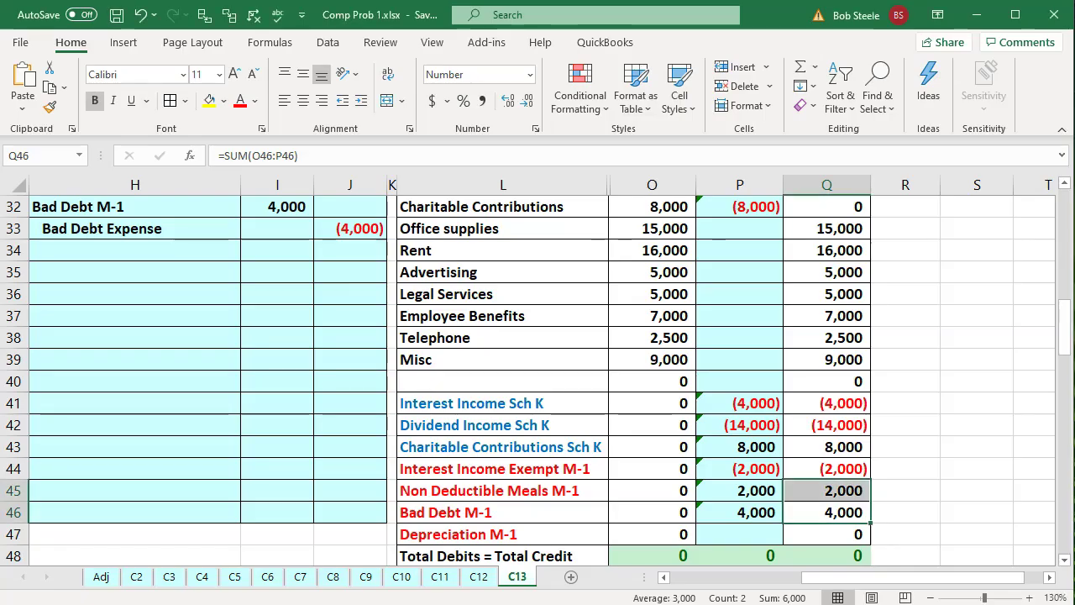
pyautogui.click(498, 491)
pyautogui.press('Left')
pyautogui.press('Left')
pyautogui.press('Left')
pyautogui.press('Left')
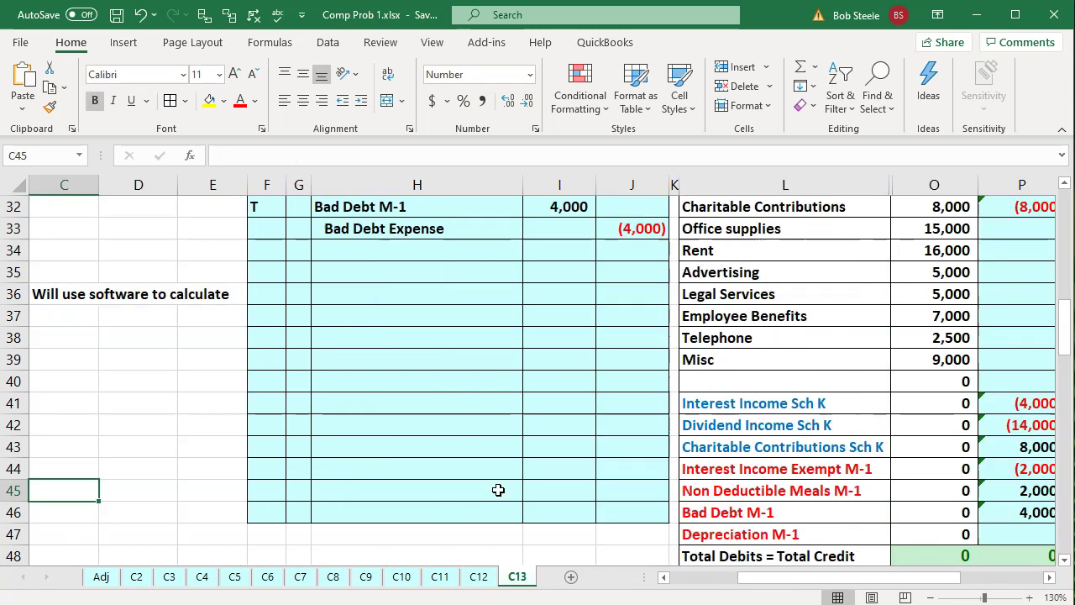
pyautogui.press('Left')
pyautogui.press('Left')
pyautogui.scroll(-4, 378, 480)
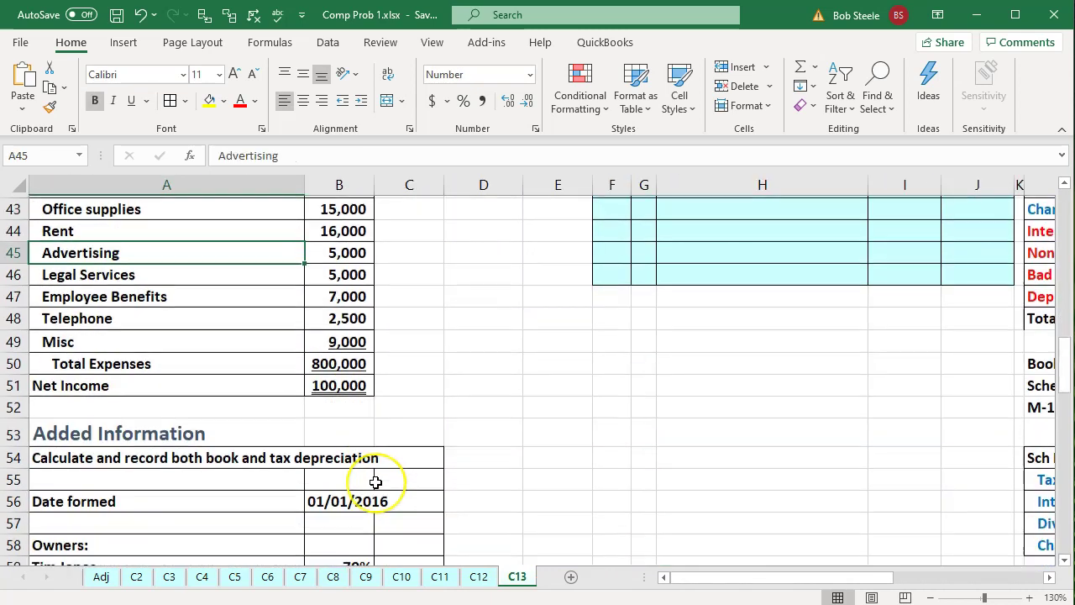
pyautogui.scroll(-2, 379, 479)
pyautogui.scroll(-3, 375, 481)
pyautogui.scroll(-1, 376, 481)
pyautogui.scroll(-2, 375, 481)
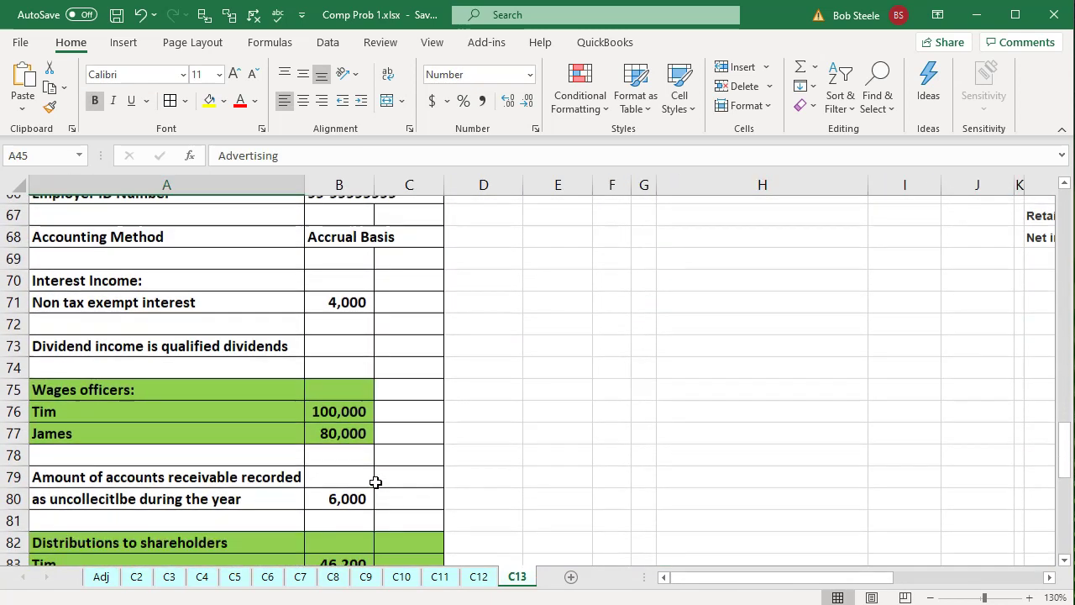
pyautogui.scroll(-2, 376, 482)
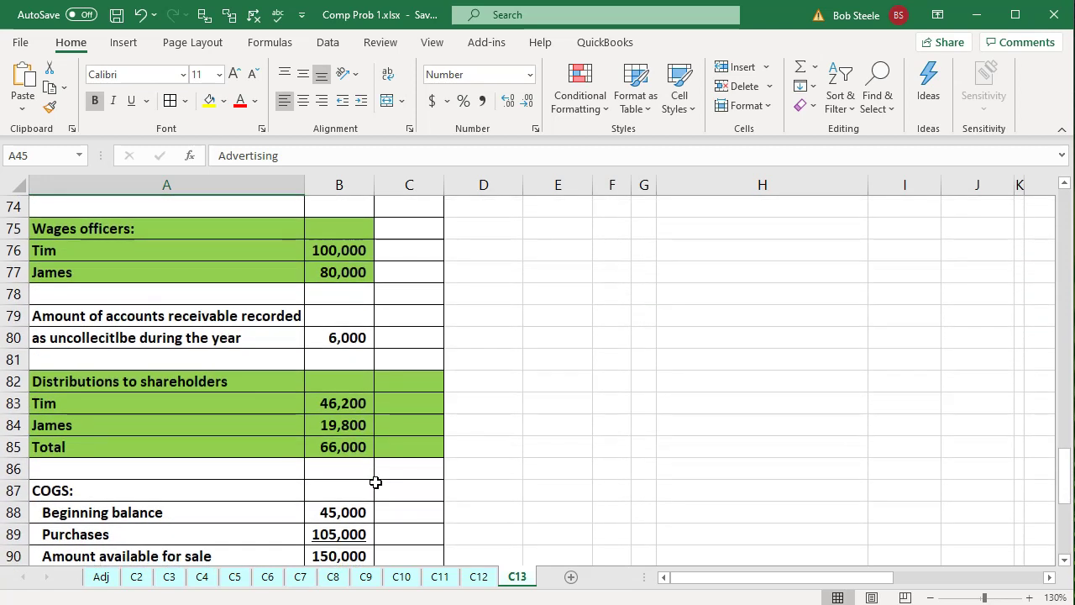
pyautogui.click(346, 452)
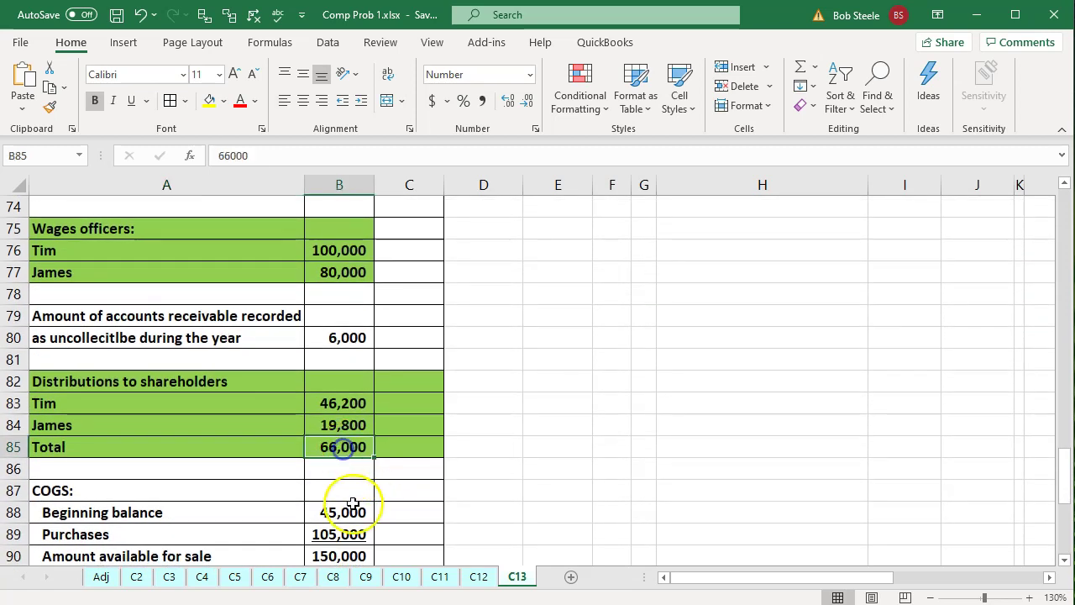
# Confirm B83's 46,200 share is =B85*0.7, then return to the 70% shareholder's K-1.
pyautogui.press('Up')
pyautogui.press('Up')
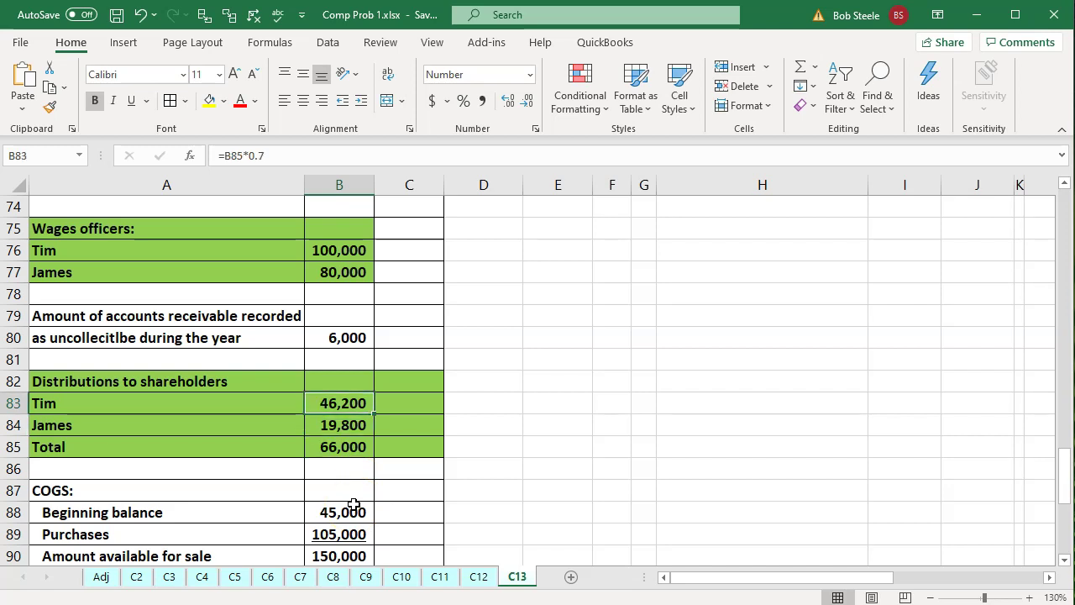
pyautogui.click(739, 604)
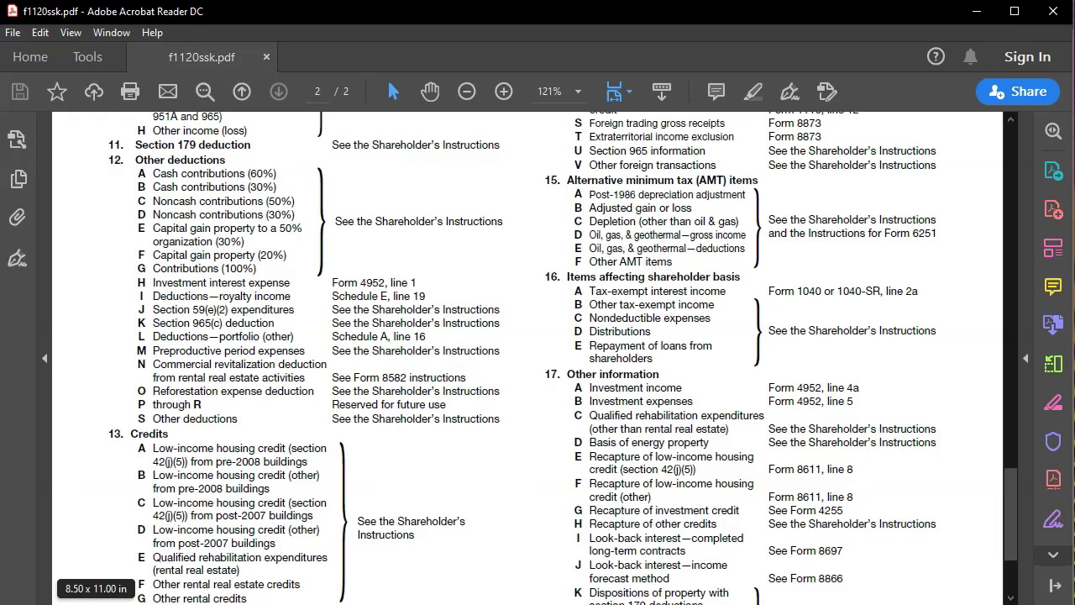
pyautogui.click(891, 604)
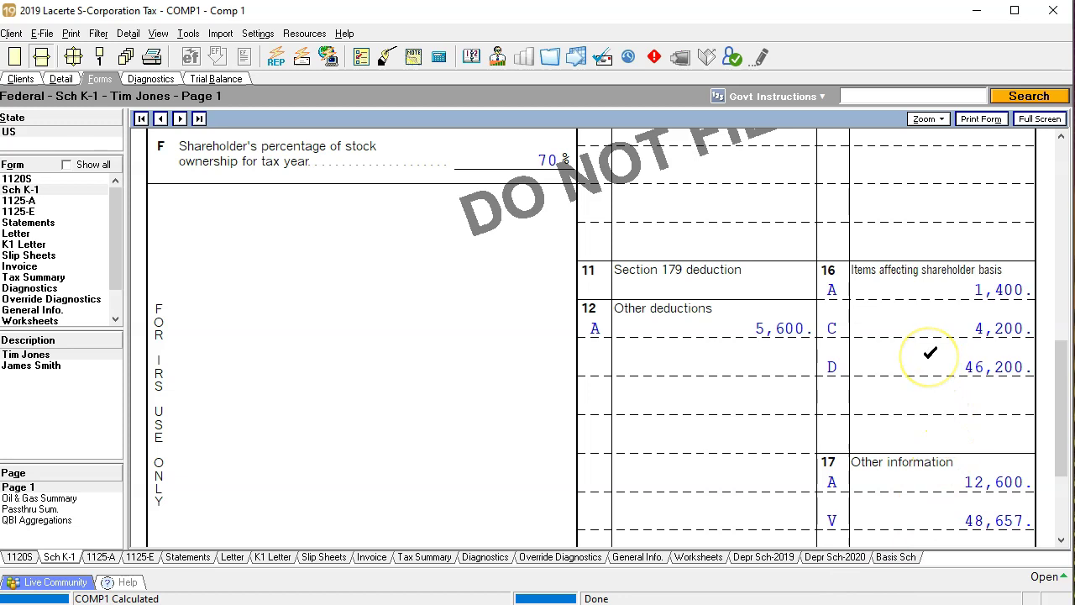
pyautogui.scroll(-2, 932, 356)
pyautogui.scroll(-2, 931, 363)
pyautogui.click(783, 306)
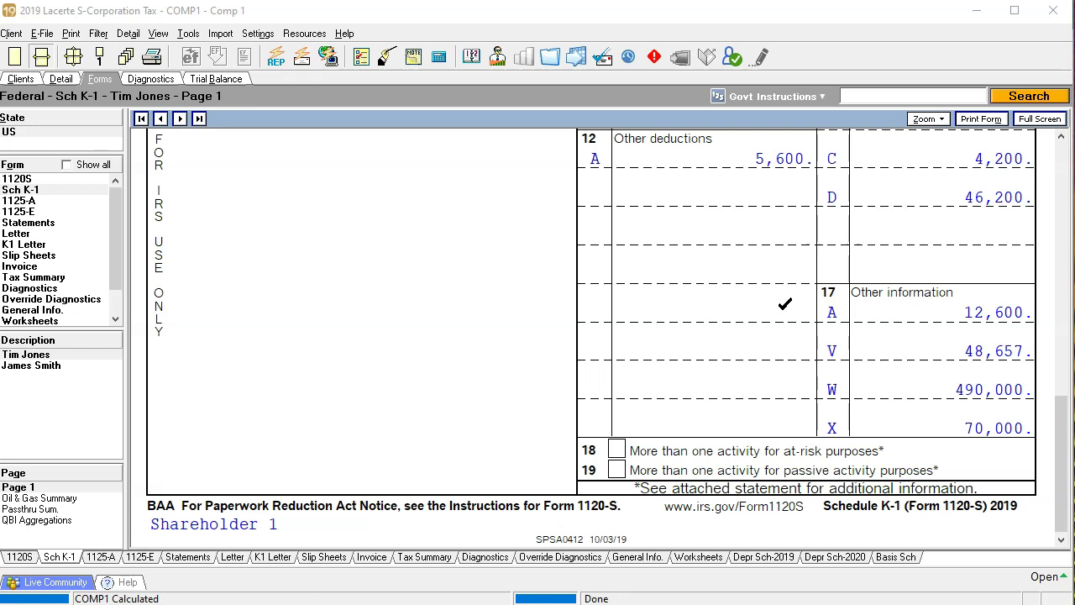
pyautogui.click(790, 305)
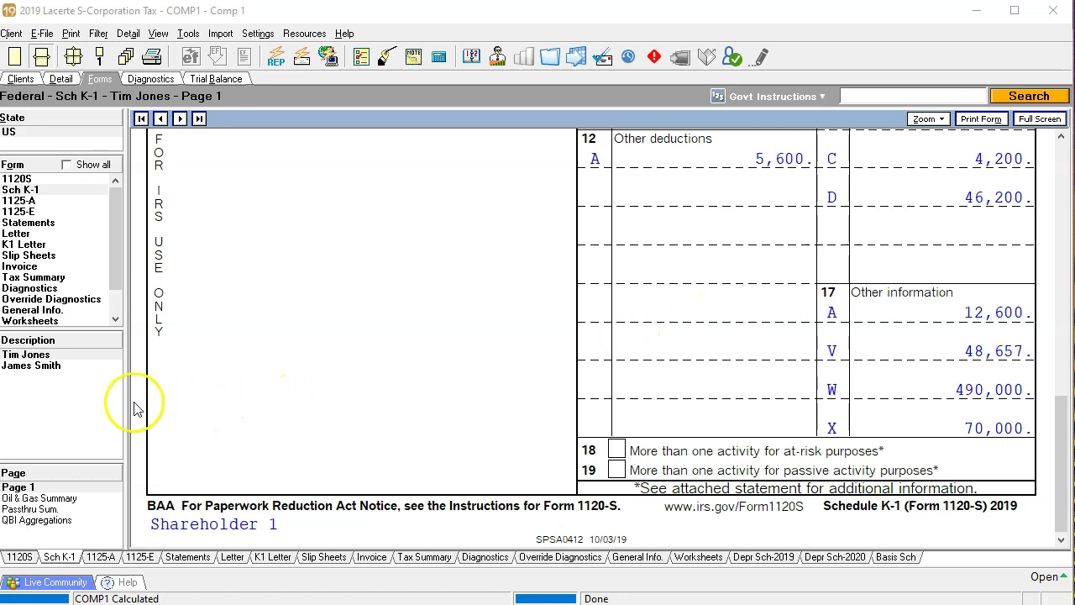
# Open the 30% shareholder's K-1 showing 20,853 ordinary income.
pyautogui.click(67, 366)
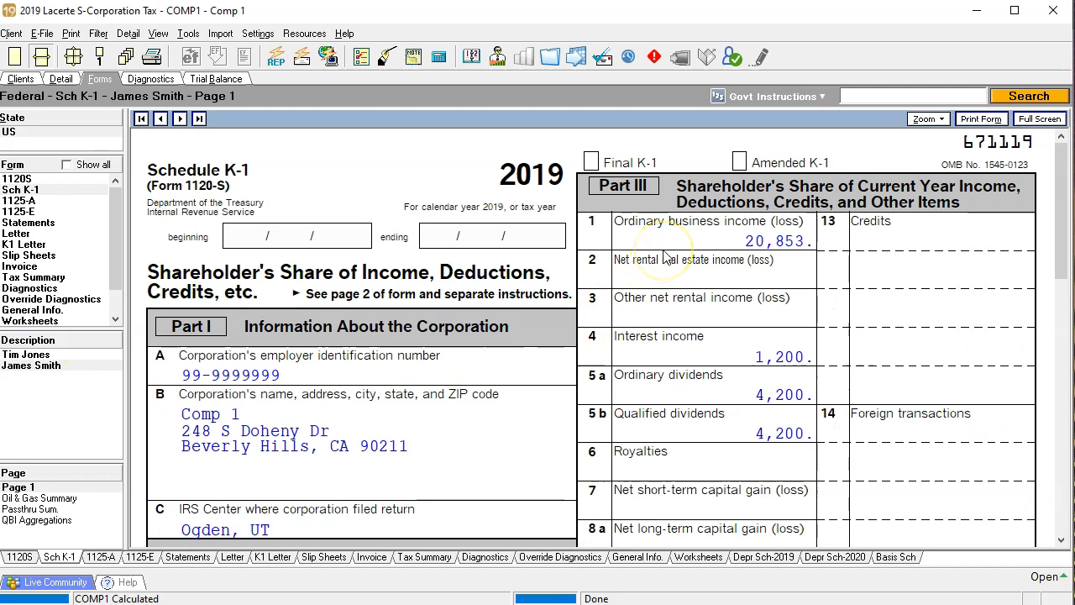
pyautogui.scroll(-7, 556, 396)
pyautogui.scroll(-2, 557, 396)
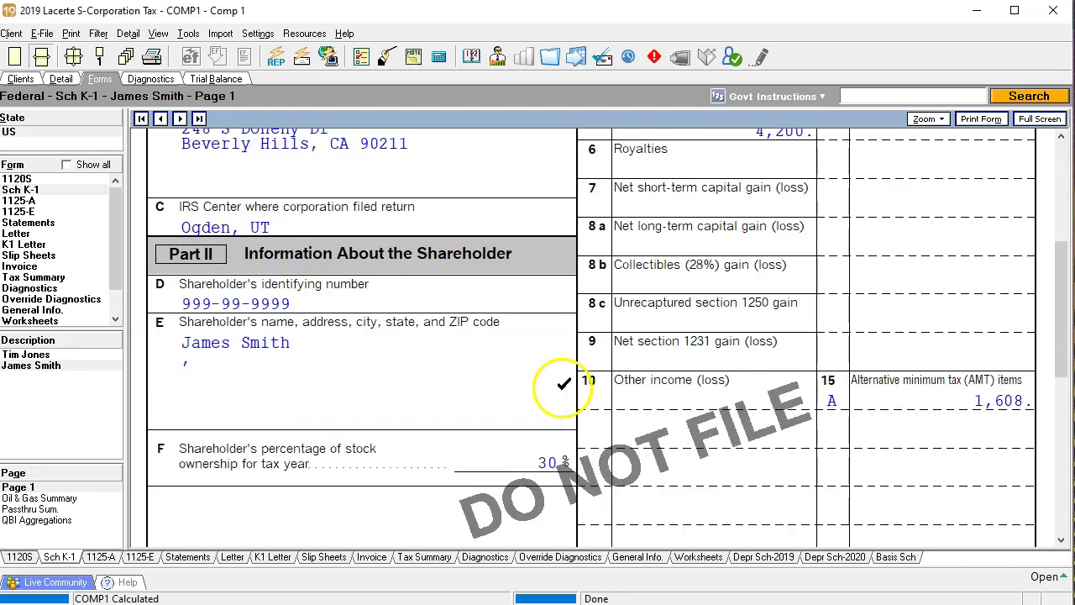
pyautogui.scroll(6, 549, 420)
pyautogui.scroll(3, 549, 422)
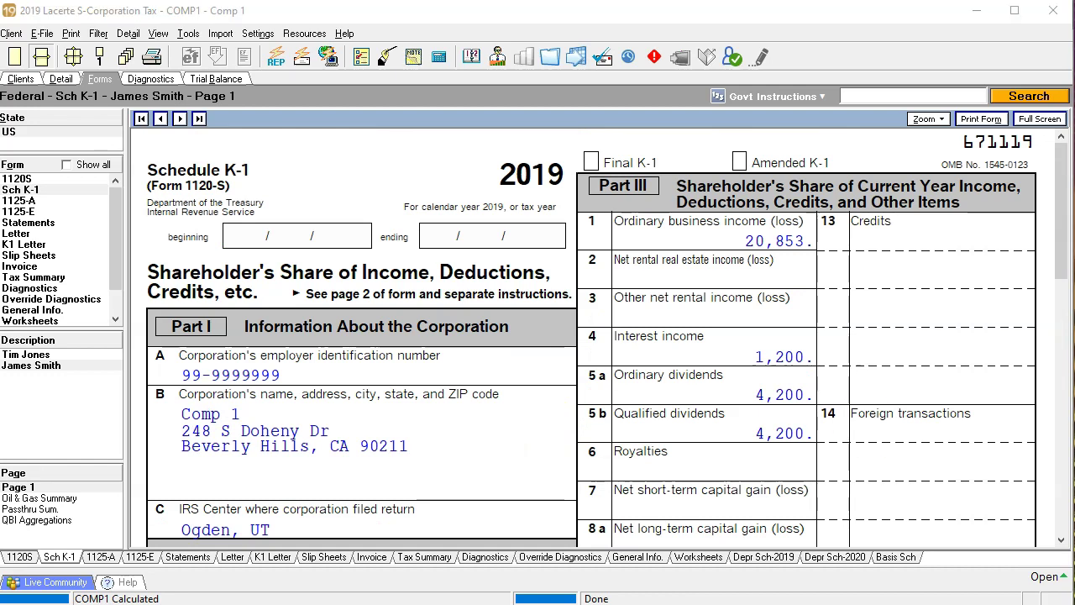
# Multiply the 20,853 ordinary income by 0.3 in Calculator.
pyautogui.moveTo(1054, 141); pyautogui.dragTo(411, 139)
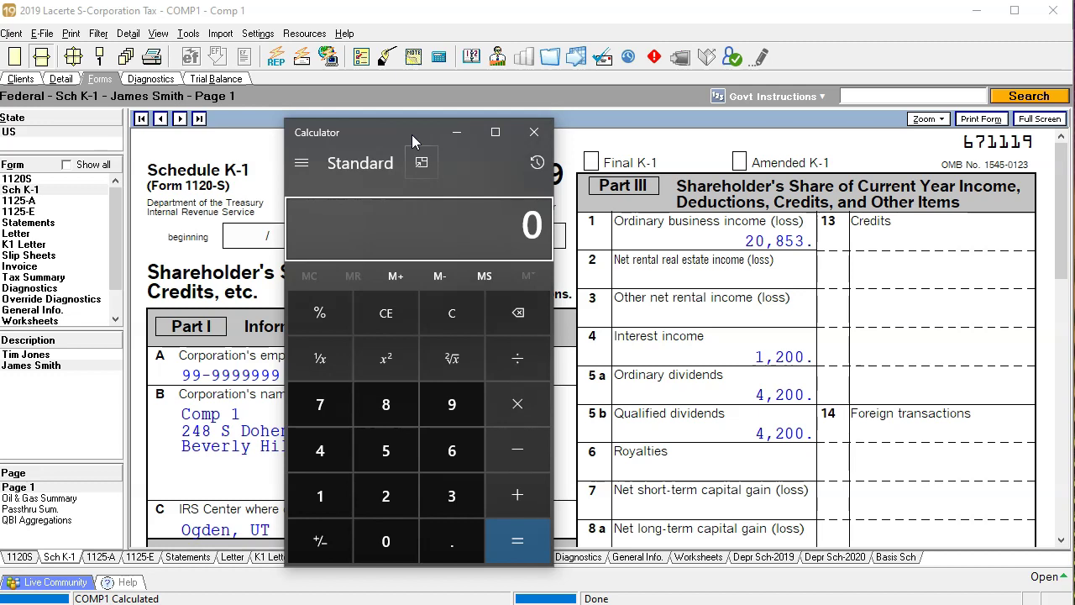
pyautogui.write('20')
pyautogui.write('853*.')
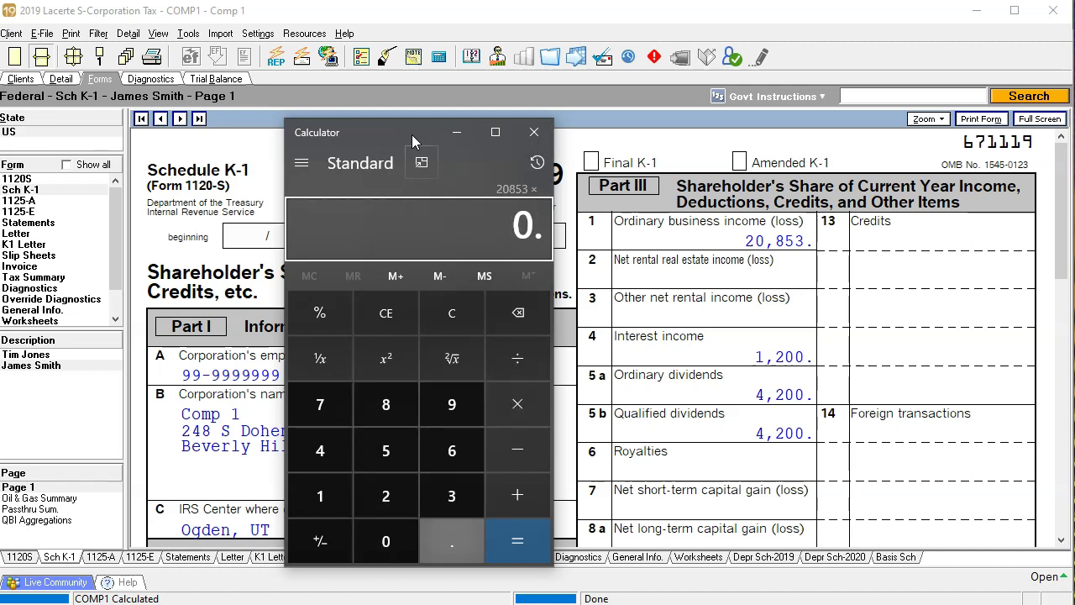
pyautogui.write('7')
pyautogui.press('BackSpace')
pyautogui.write('3')
pyautogui.press('Return')
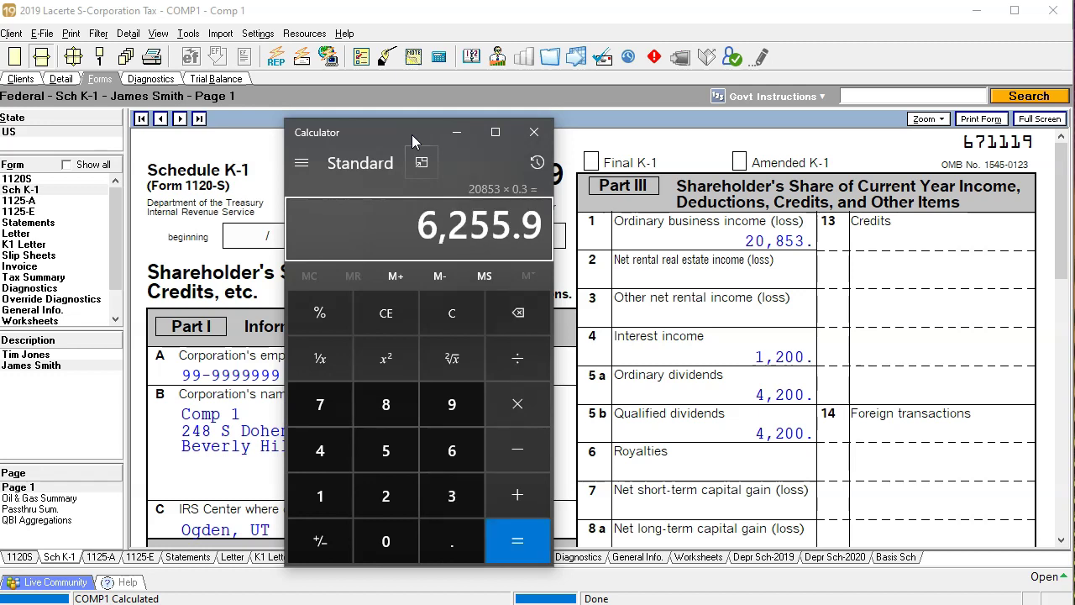
# Divide 20,853 by 0.3 to get the 69,510 total, then close Calculator.
pyautogui.click(446, 319)
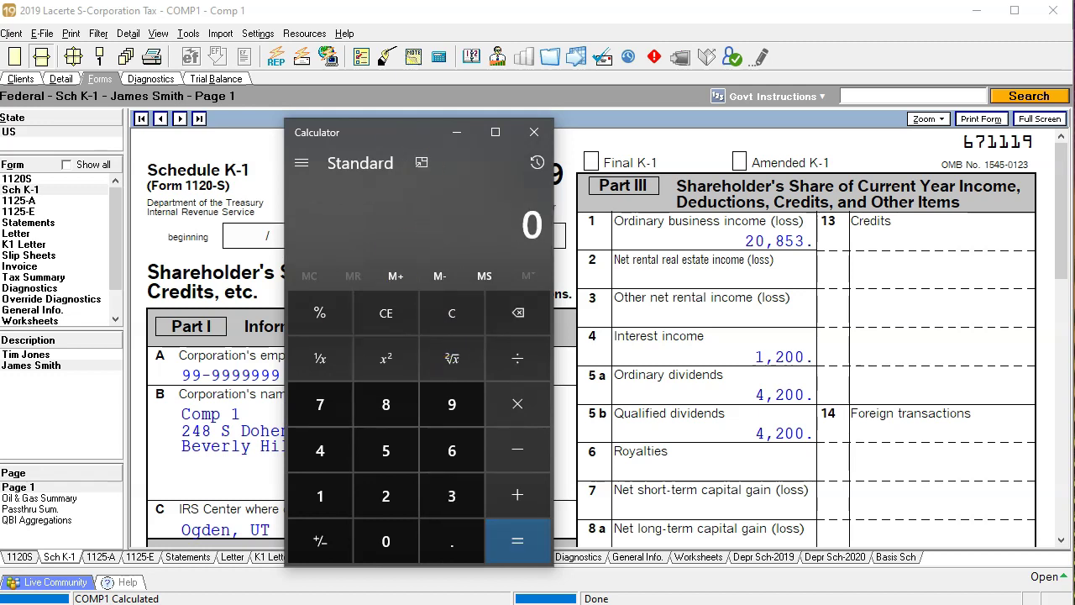
pyautogui.write('20,853')
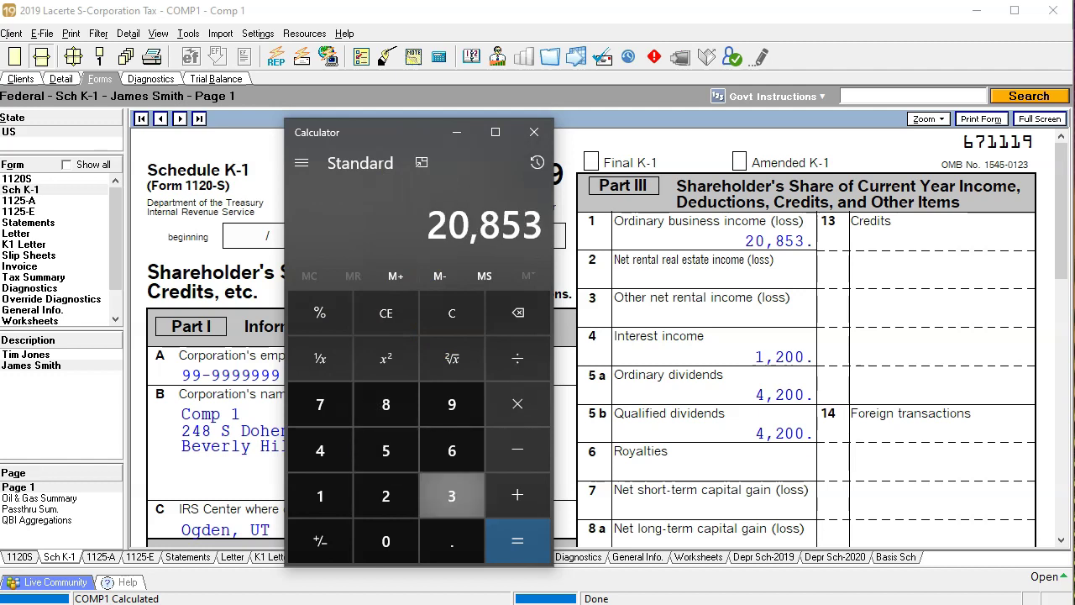
pyautogui.press('/')
pyautogui.write('0.3')
pyautogui.press('Return')
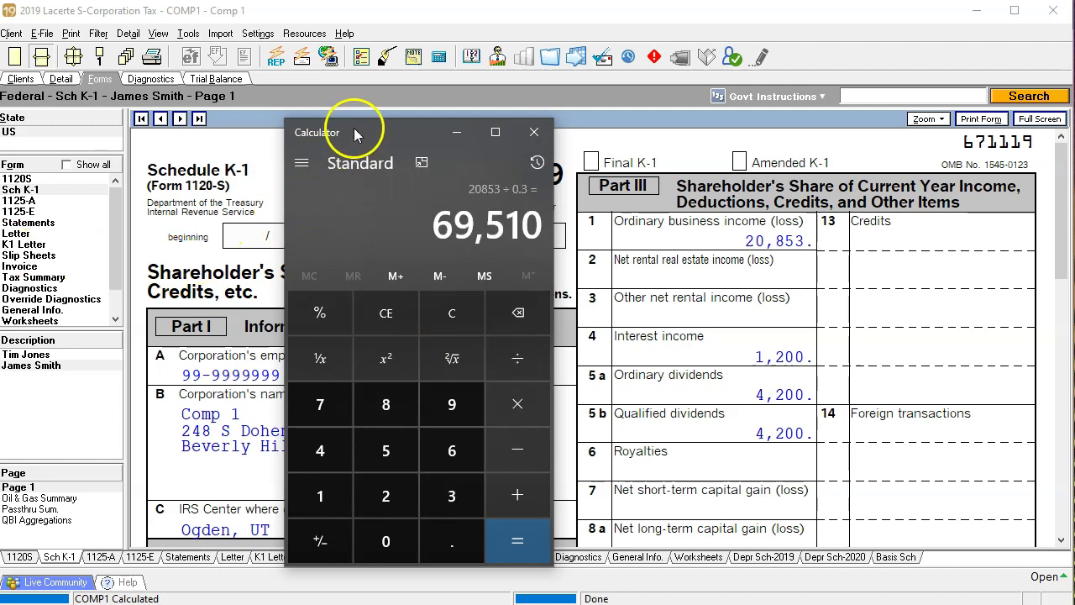
pyautogui.click(456, 132)
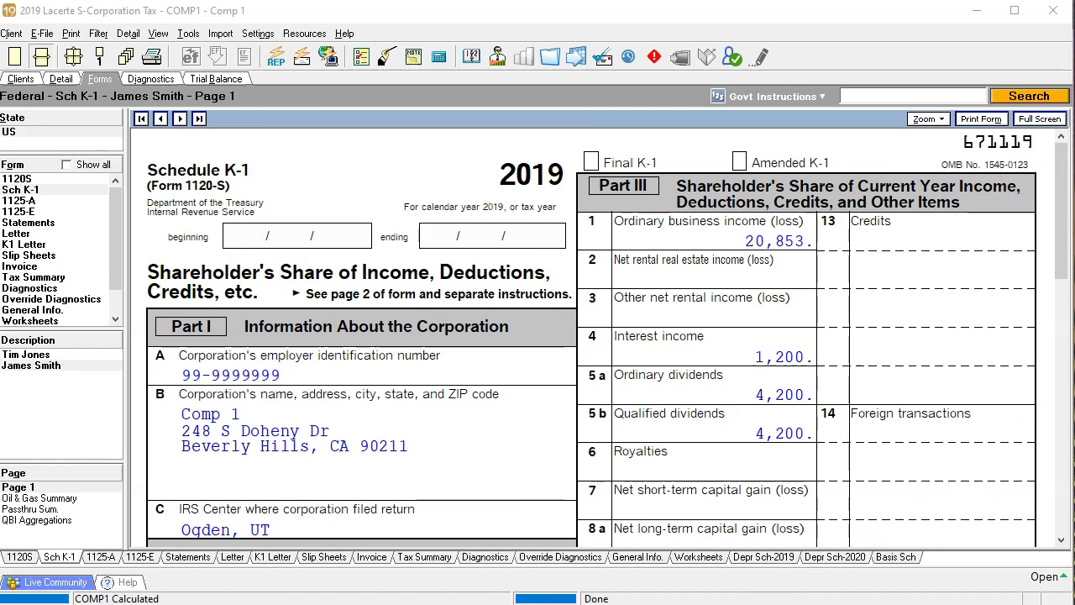
# Confirm Excel's Q50 =SUM(Q19:Q40) Book and Tax total of (69,510), then return to Lacerte.
pyautogui.click(529, 581)
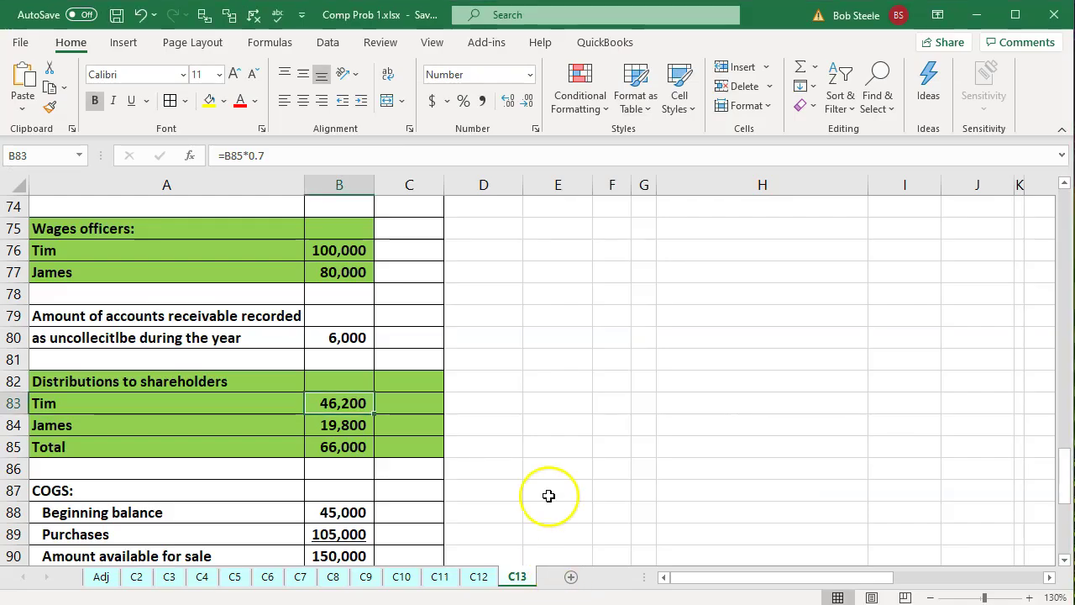
pyautogui.scroll(9, 554, 467)
pyautogui.scroll(7, 553, 467)
pyautogui.click(637, 467)
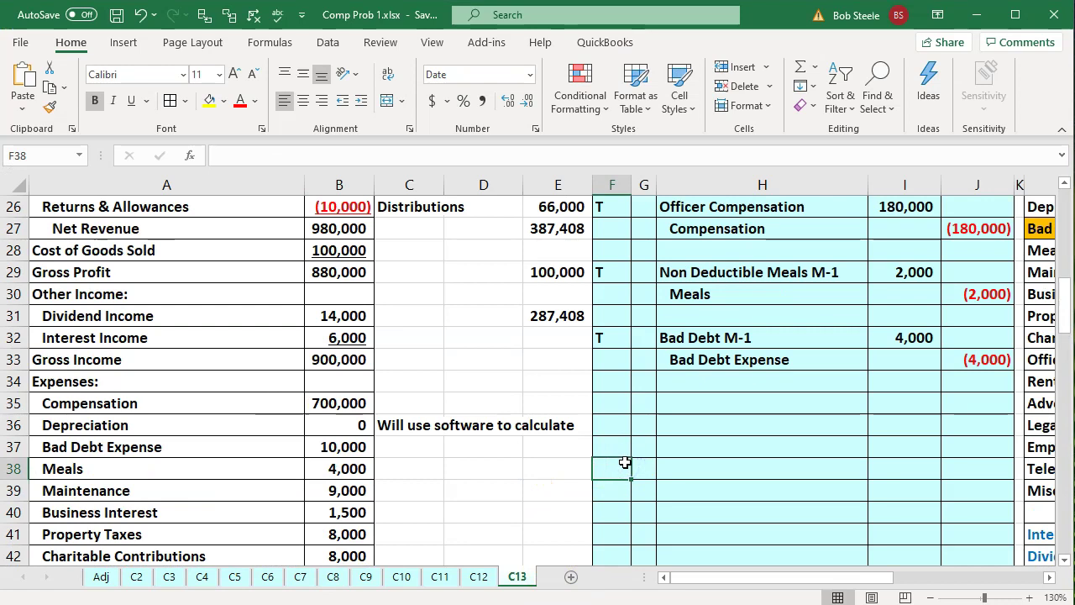
pyautogui.press('Right')
pyautogui.press('Right')
pyautogui.press('Right')
pyautogui.scroll(-3, 621, 470)
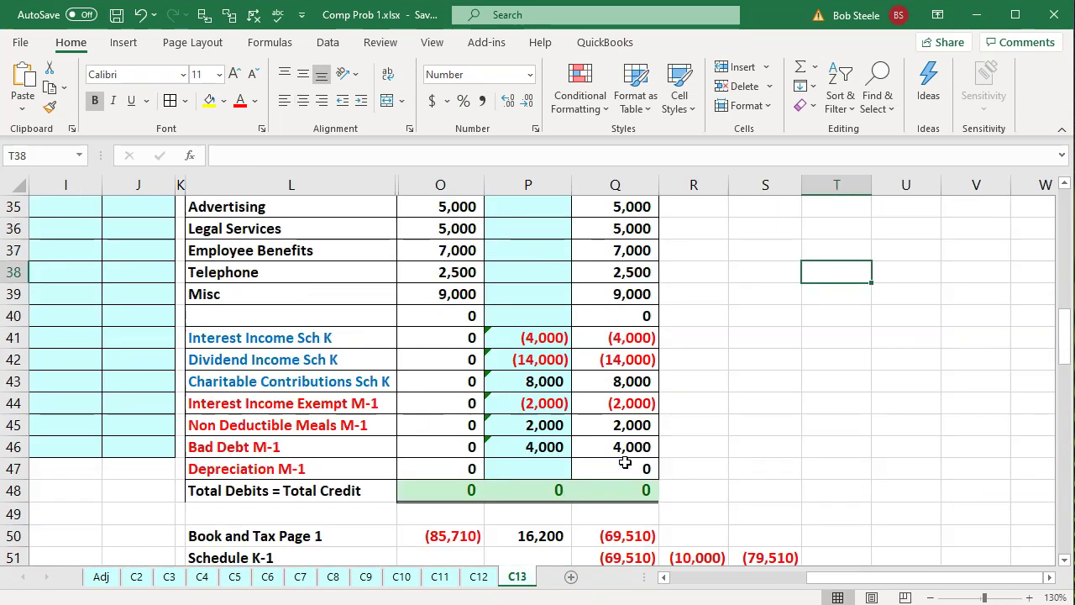
pyautogui.scroll(-1, 626, 475)
pyautogui.scroll(-1, 627, 475)
pyautogui.click(626, 475)
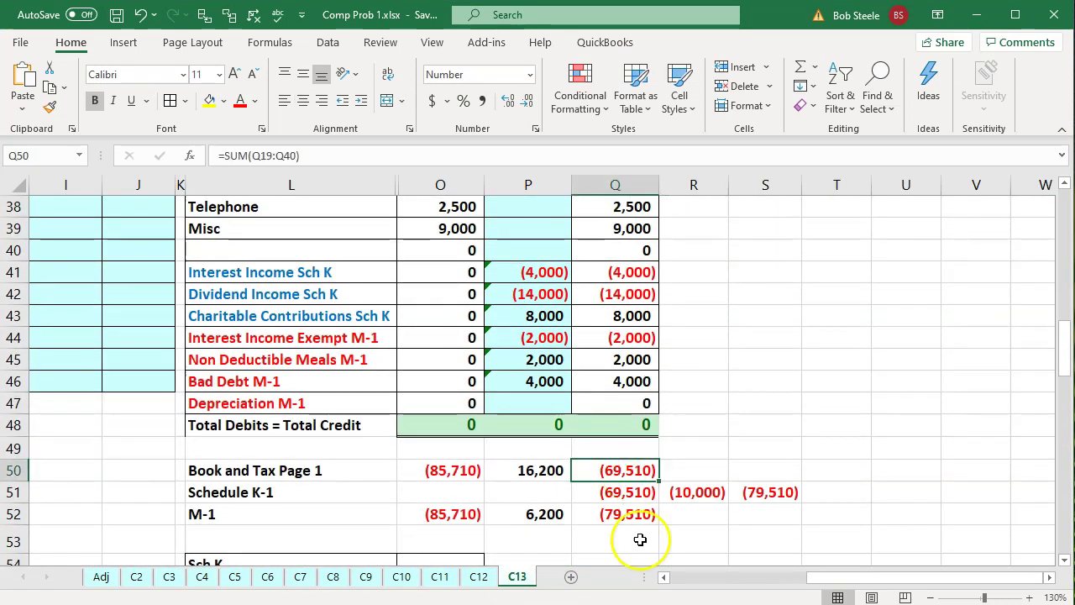
pyautogui.hotkey('alt', 'Tab')
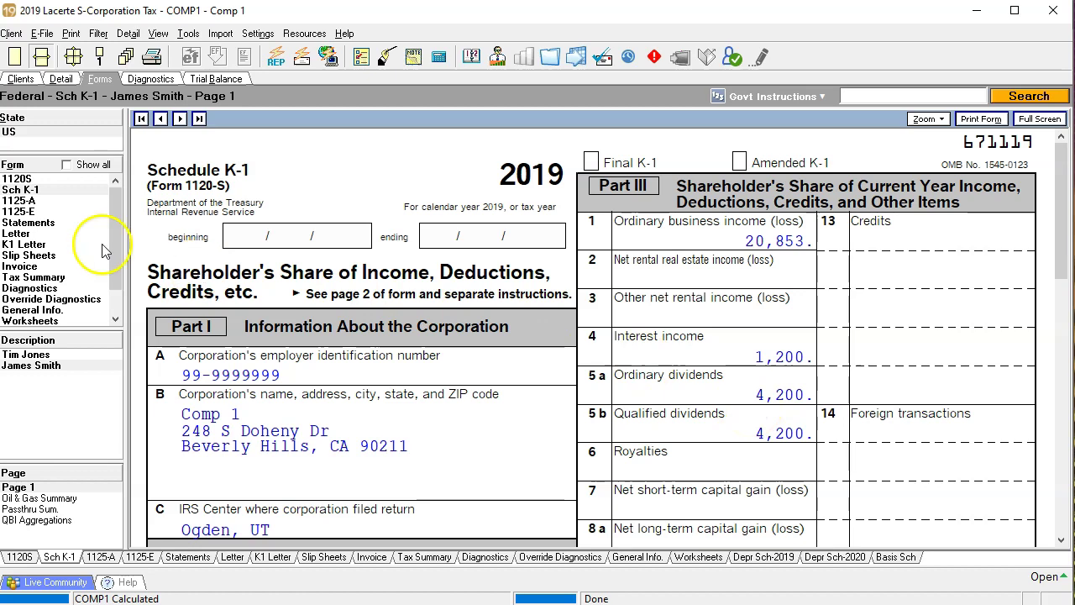
# Verify Form 1120-S line 21 shows 69,510 ordinary business income, then reopen Schedule K-1.
pyautogui.click(23, 179)
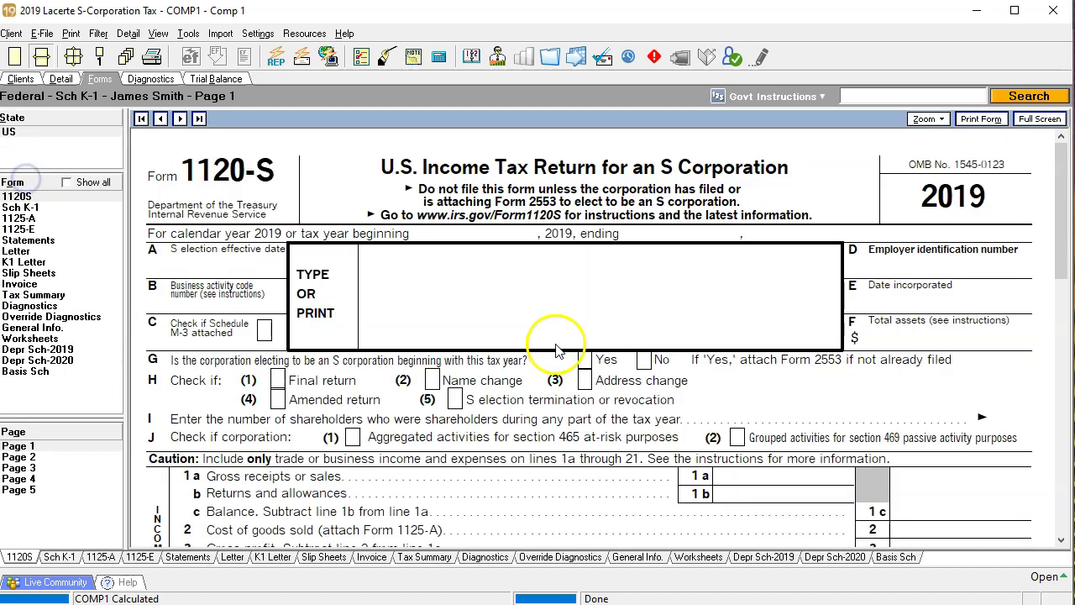
pyautogui.scroll(-5, 625, 347)
pyautogui.scroll(-3, 629, 347)
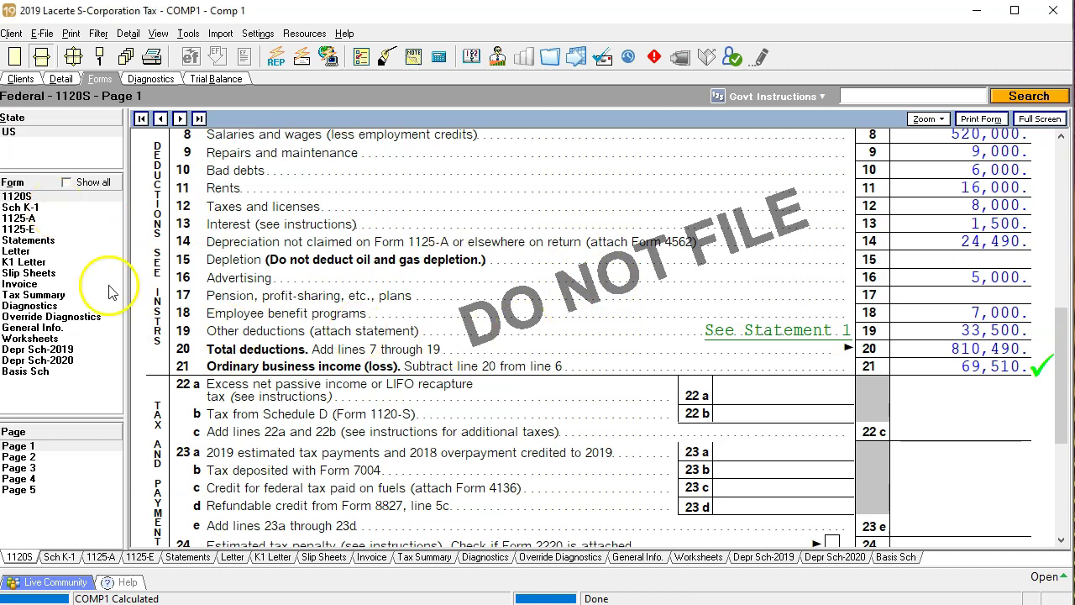
pyautogui.click(46, 206)
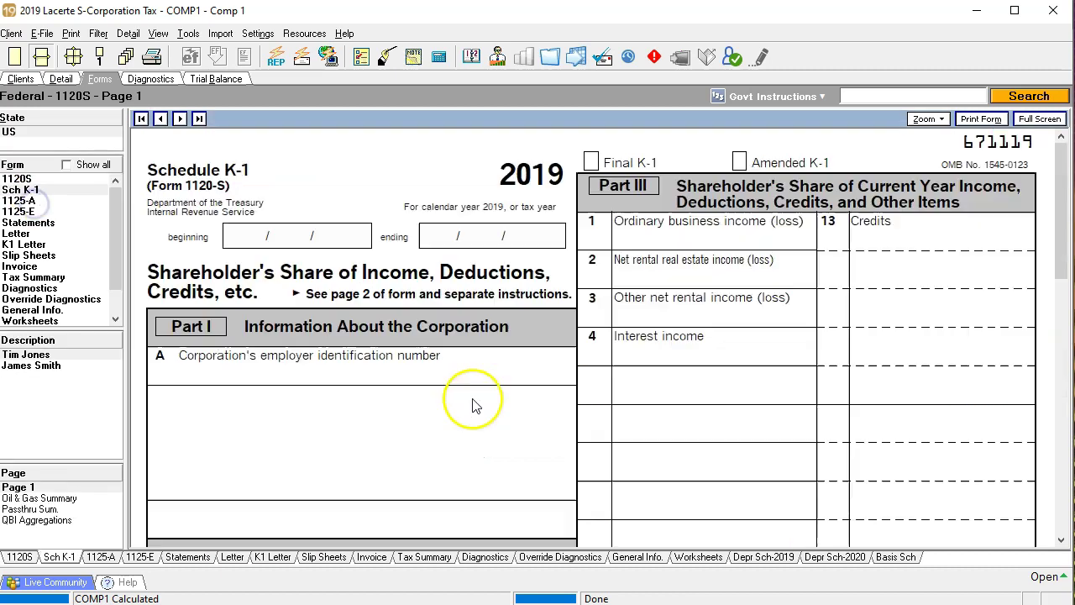